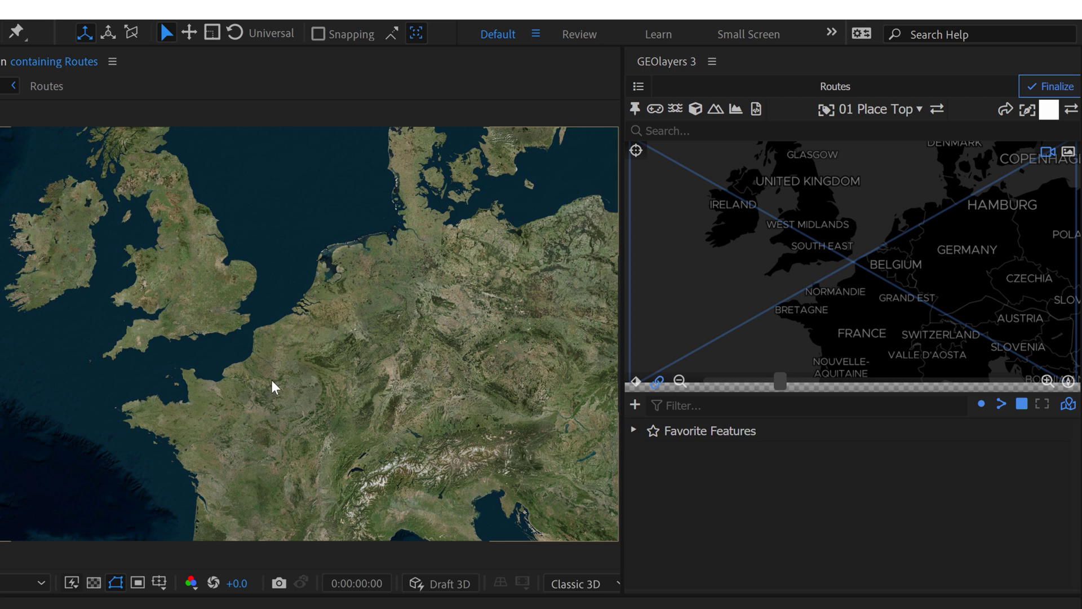
Search for Paris and London and add both to the GEOlayers feature list
{"action": "left_click", "coordinate": [667, 131]}
{"action": "type", "text": "paris"}
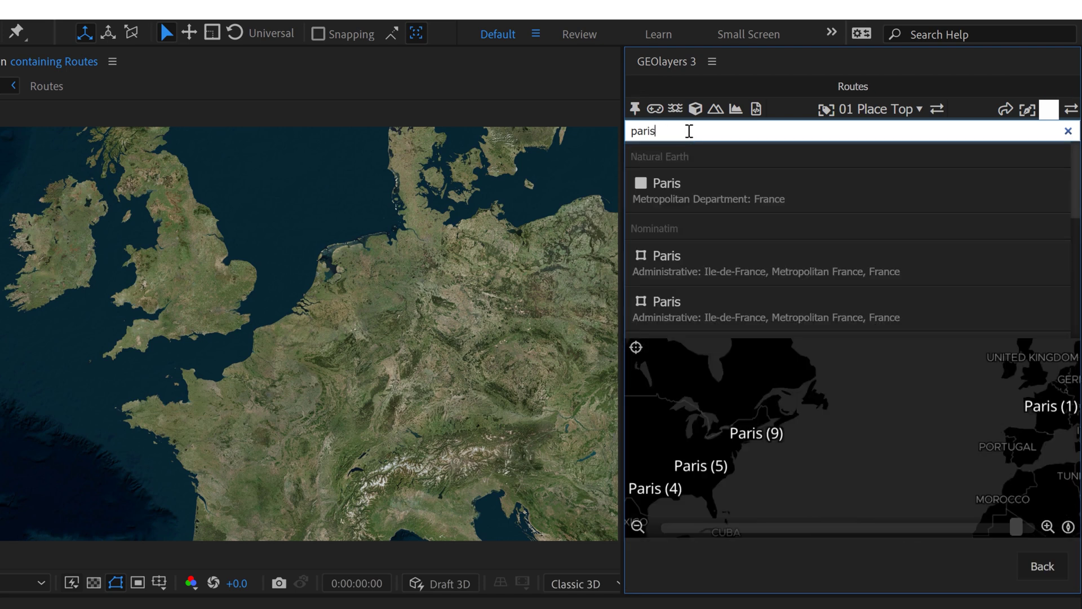
{"action": "left_click", "coordinate": [758, 183]}
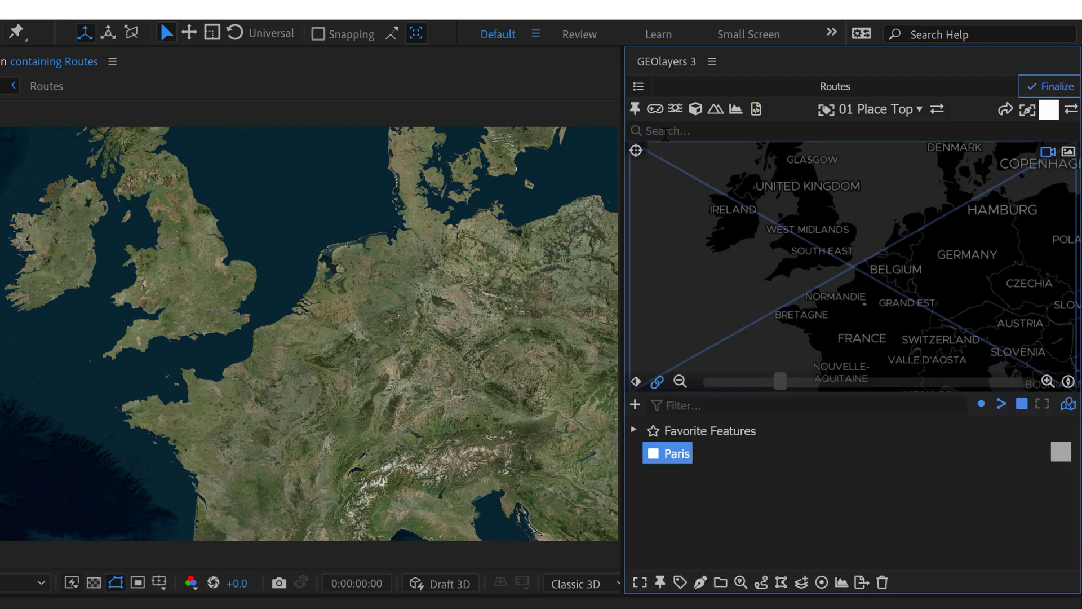
{"action": "left_click", "coordinate": [666, 131]}
{"action": "type", "text": "london"}
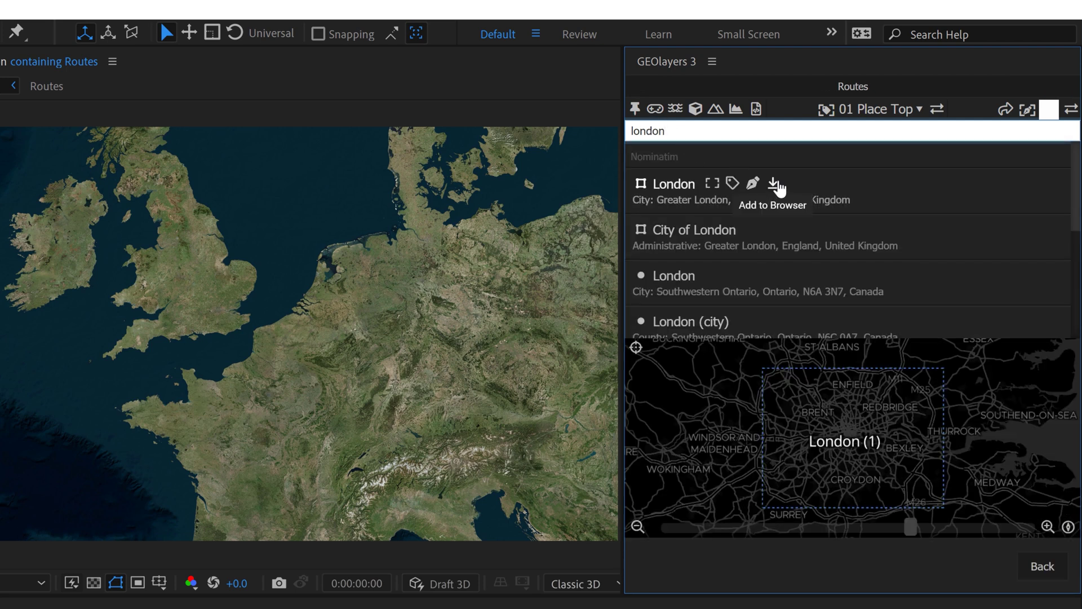
{"action": "left_click", "coordinate": [776, 183]}
Select Paris and London together and bring up the Connect Features route types
{"action": "left_click", "coordinate": [677, 454]}
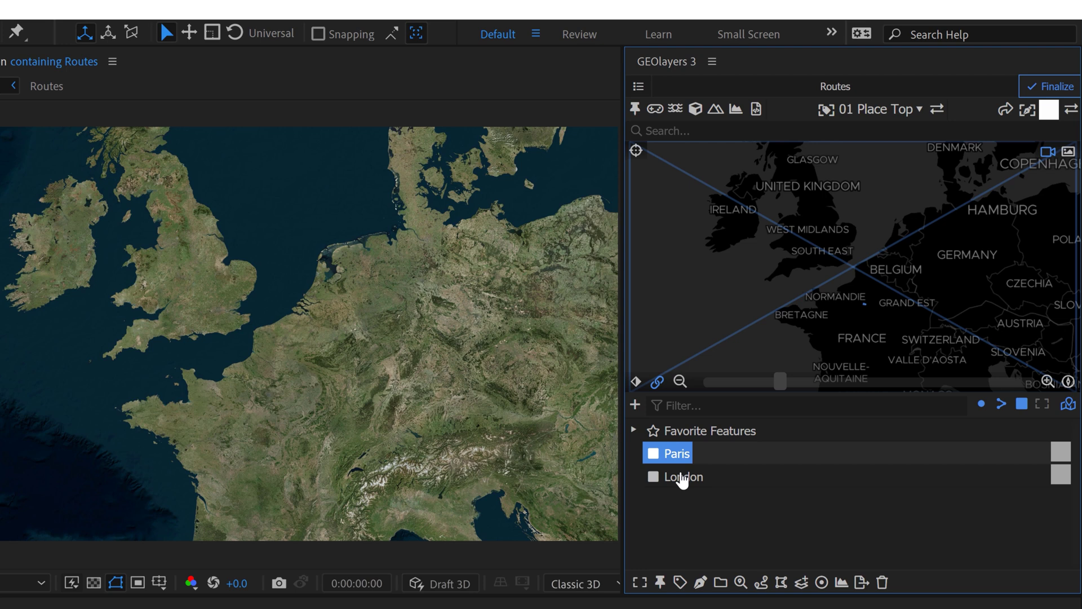
{"action": "left_click", "coordinate": [682, 476], "text": "shift"}
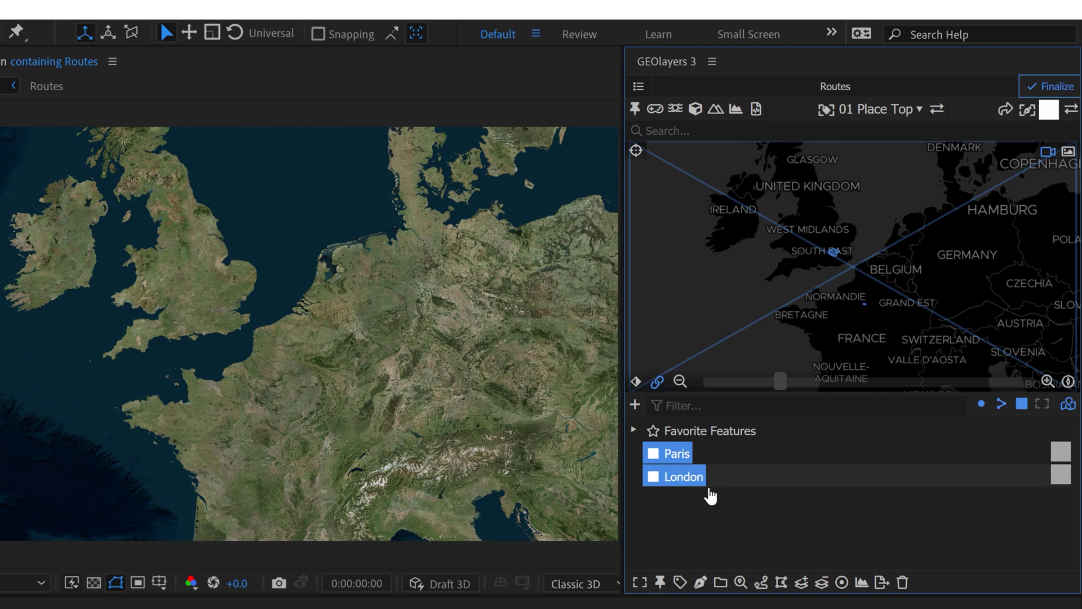
{"action": "left_click", "coordinate": [763, 584]}
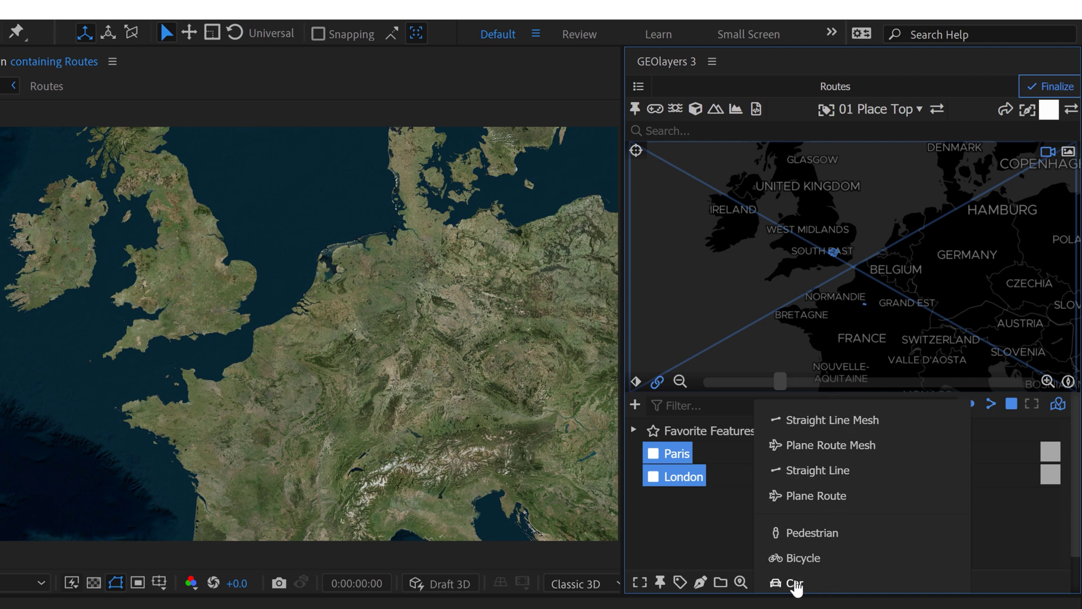
Connect Paris and London by car and draw the 290.344 mi route into the composition
{"action": "left_click", "coordinate": [795, 584]}
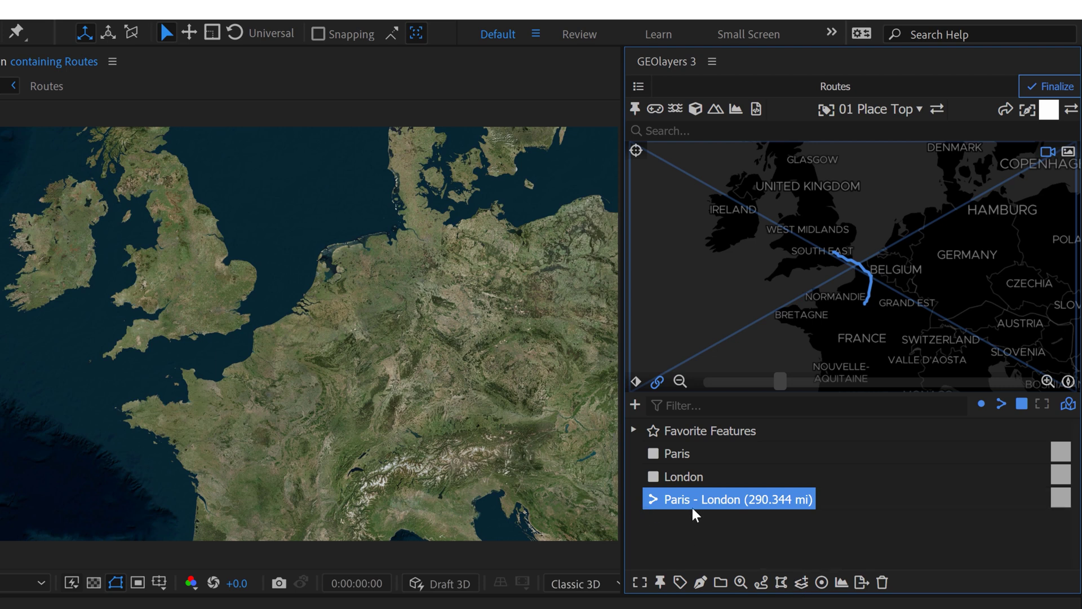
{"action": "left_click", "coordinate": [700, 581]}
{"action": "left_click", "coordinate": [758, 534]}
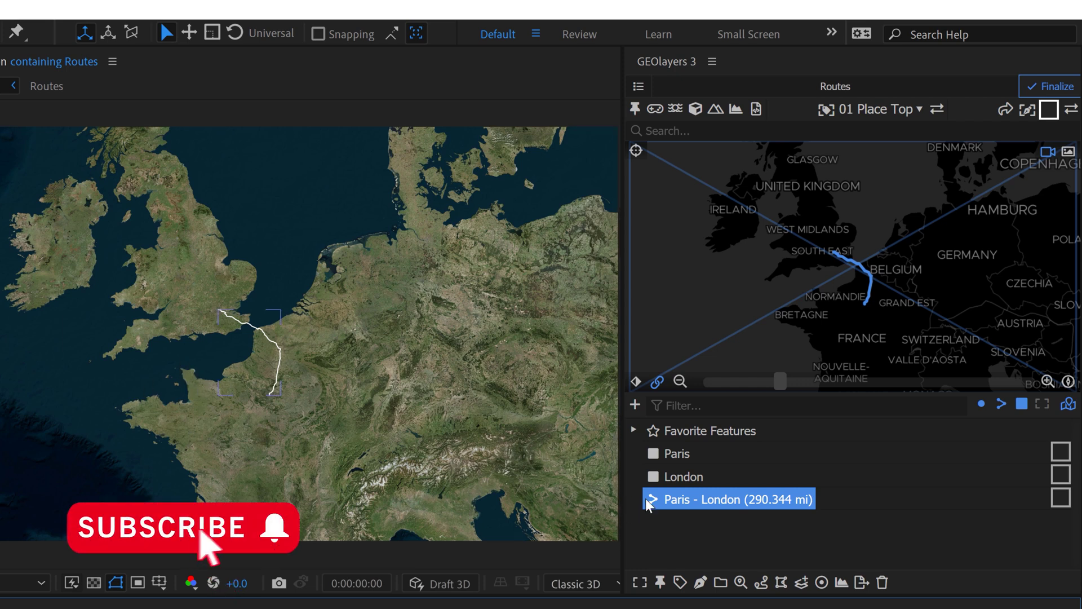
Add Cherbourg-en-Cotentin to the feature list and move it between Paris and London
{"action": "left_click", "coordinate": [720, 517]}
{"action": "left_click", "coordinate": [679, 130]}
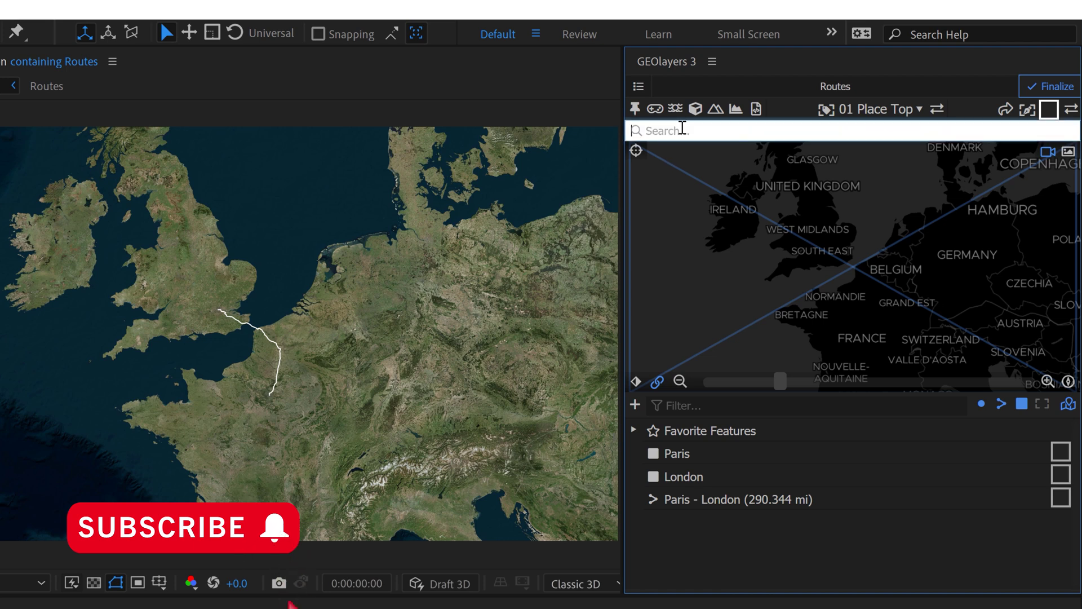
{"action": "type", "text": "cherbourg"}
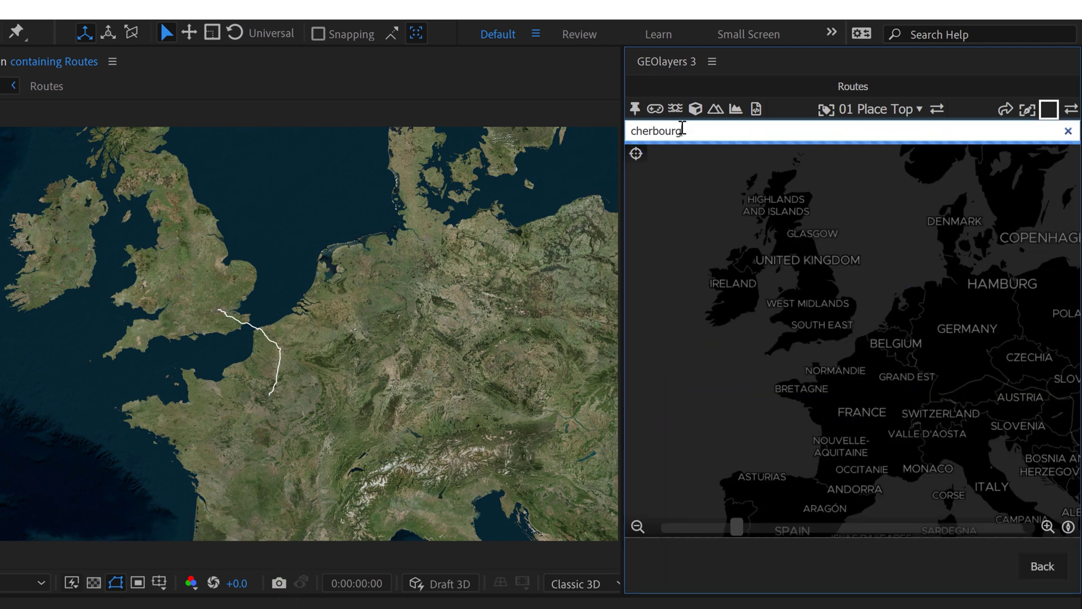
{"action": "mouse_move", "coordinate": [715, 202]}
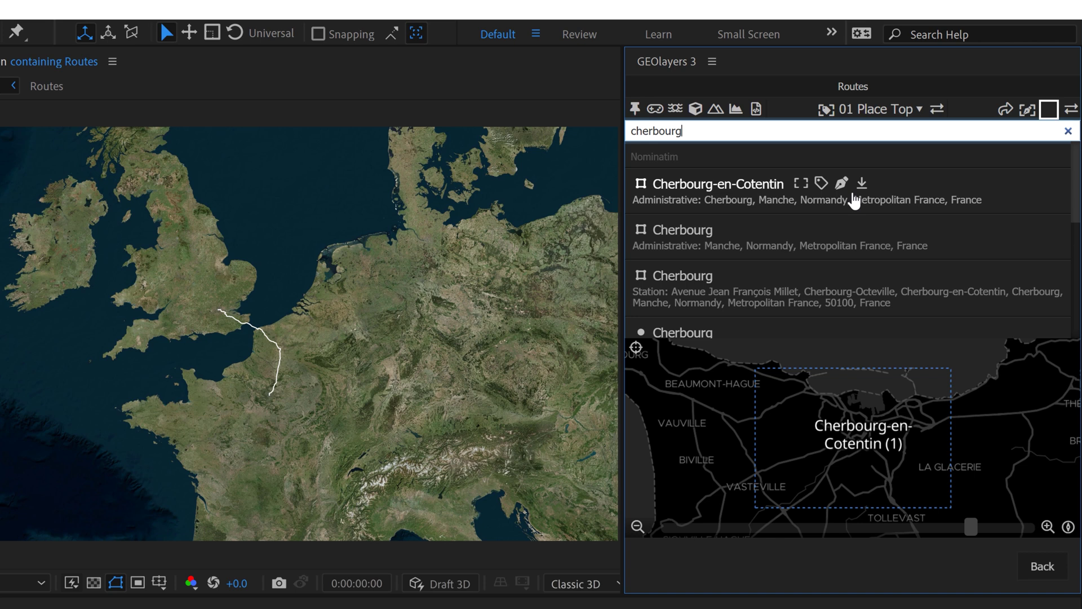
{"action": "left_click", "coordinate": [863, 186]}
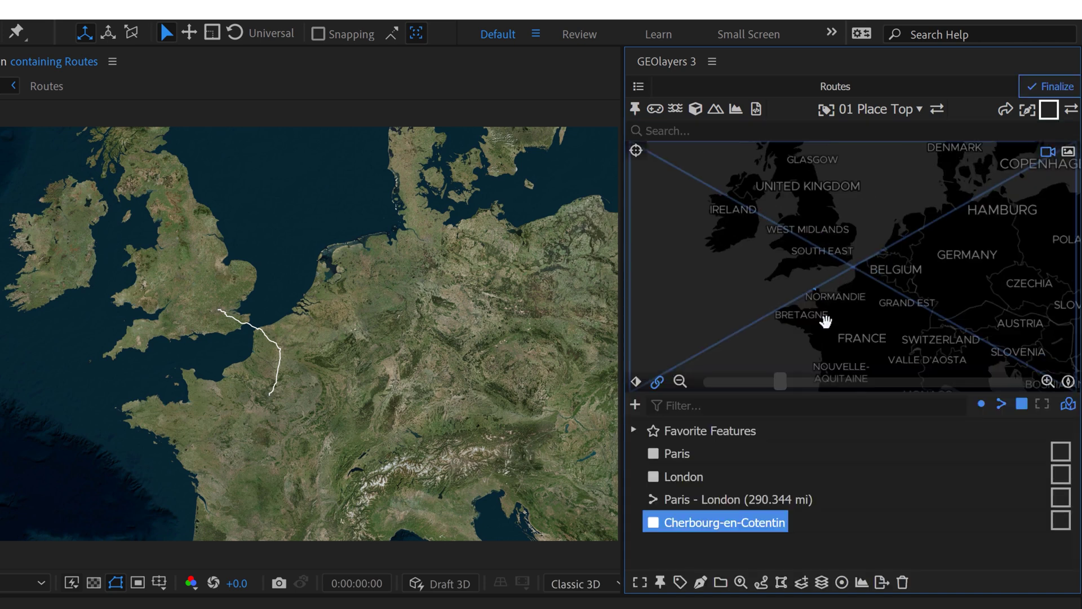
{"action": "left_click_drag", "start_coordinate": [697, 526], "coordinate": [679, 476]}
Select Paris through London and create a driving route through all three places
{"action": "left_click", "coordinate": [675, 454]}
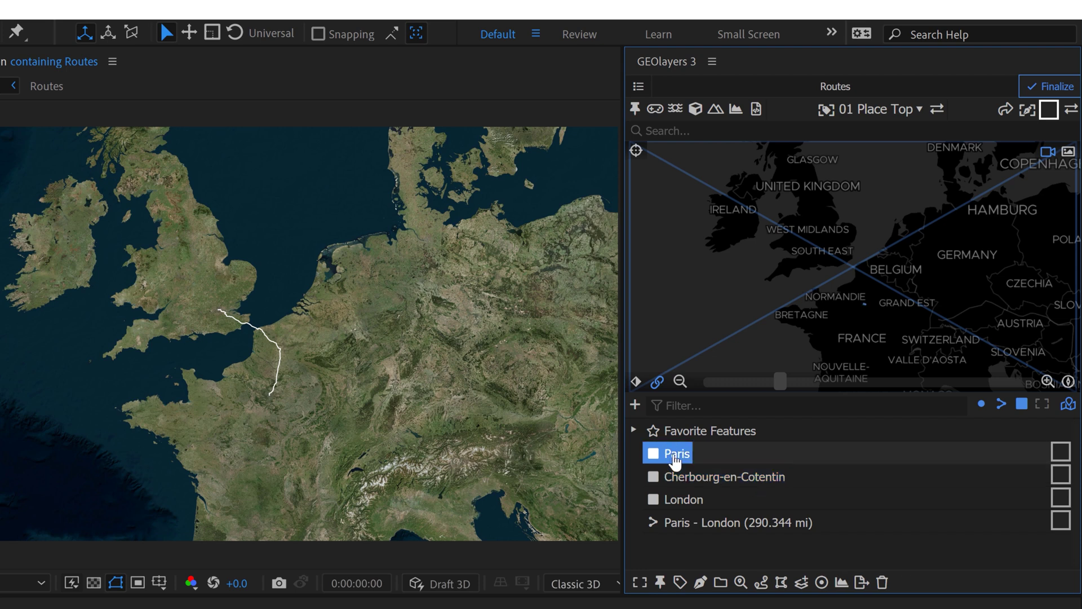
{"action": "left_click", "coordinate": [682, 501], "text": "shift"}
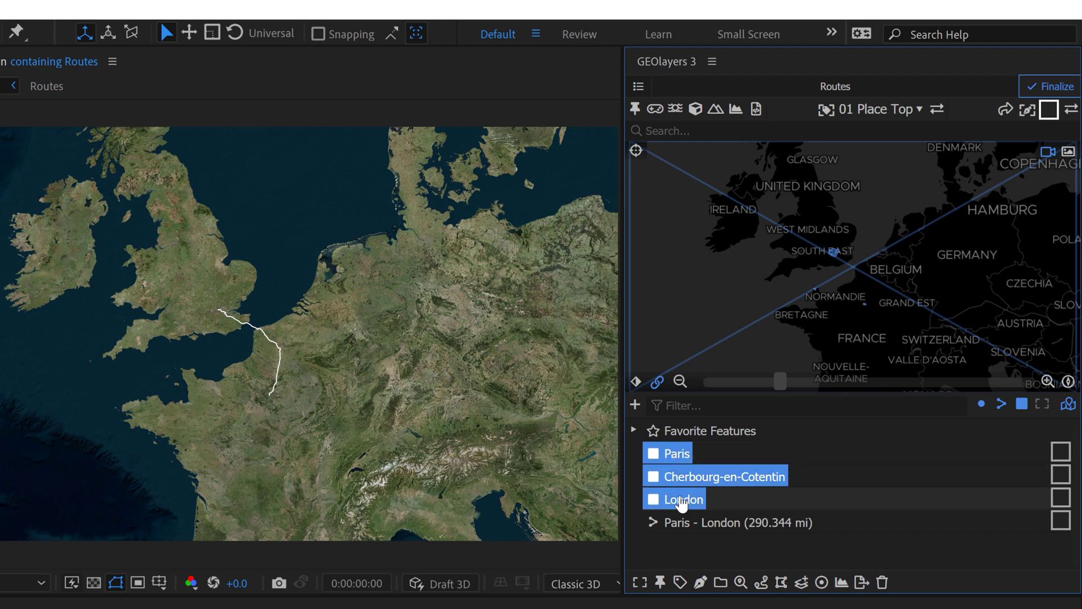
{"action": "left_click", "coordinate": [763, 582]}
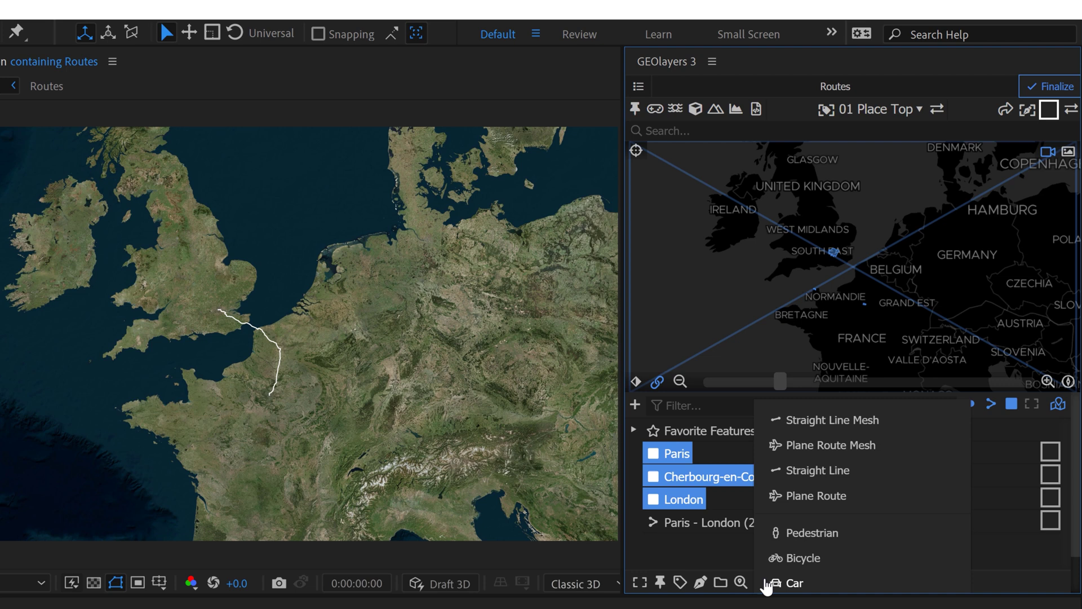
{"action": "left_click", "coordinate": [789, 584]}
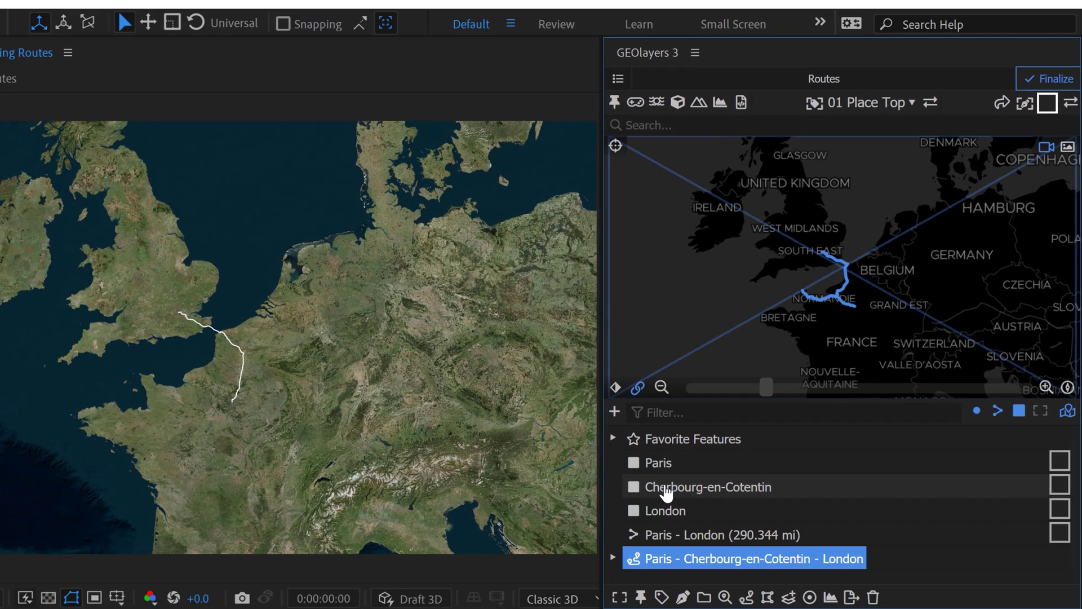
Create a Cherbourg-en-Cotentin to London driving route, then delete it
{"action": "left_click", "coordinate": [352, 608]}
{"action": "left_click", "coordinate": [685, 500], "text": "ctrl"}
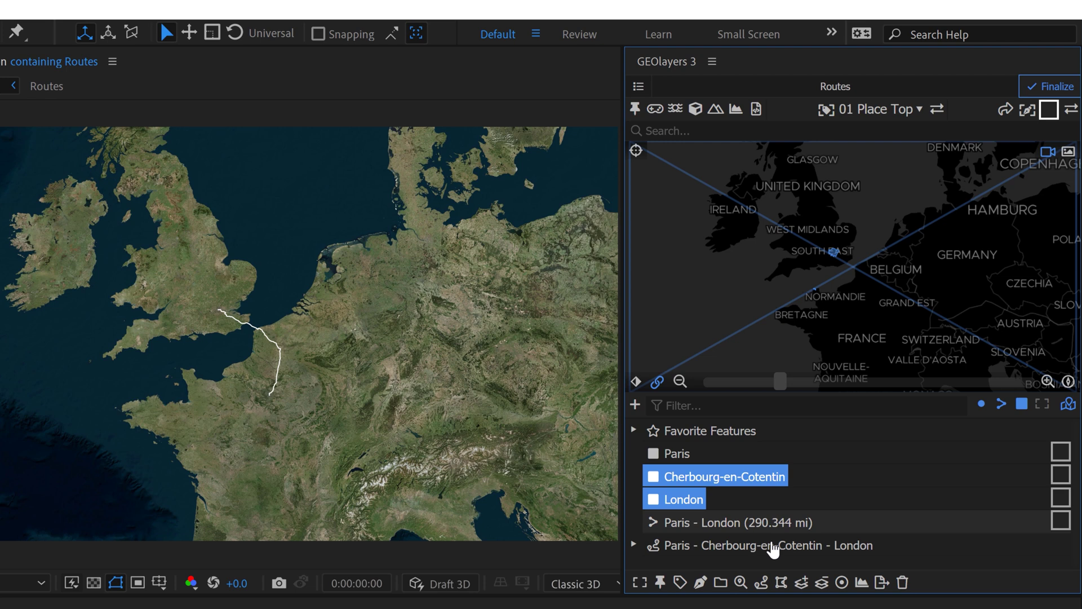
{"action": "left_click", "coordinate": [768, 583]}
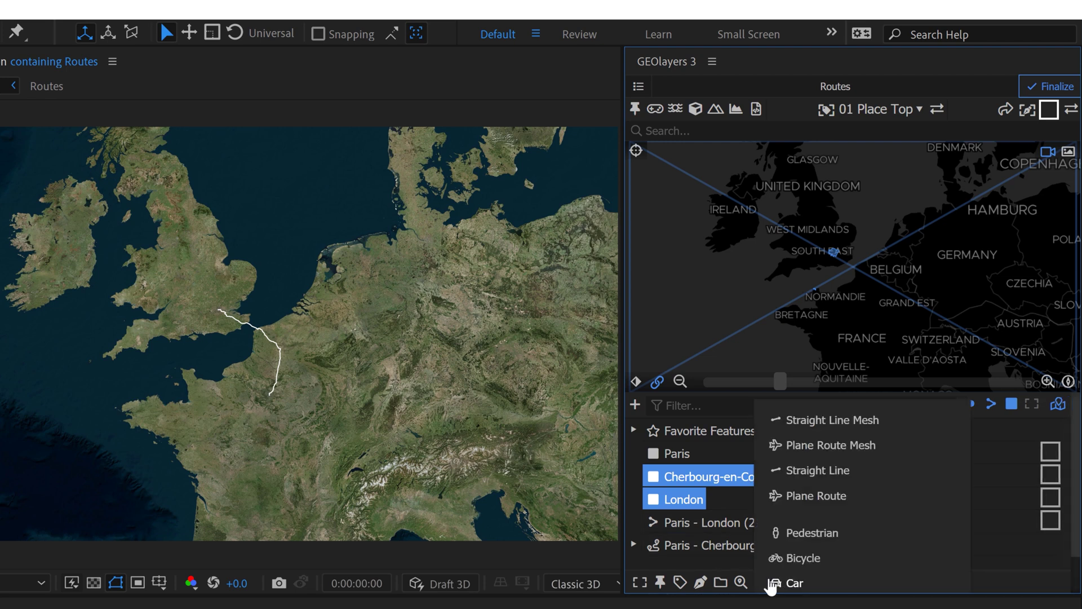
{"action": "left_click", "coordinate": [807, 583]}
{"action": "scroll", "coordinate": [771, 500], "scroll_direction": "down", "scroll_amount": 1}
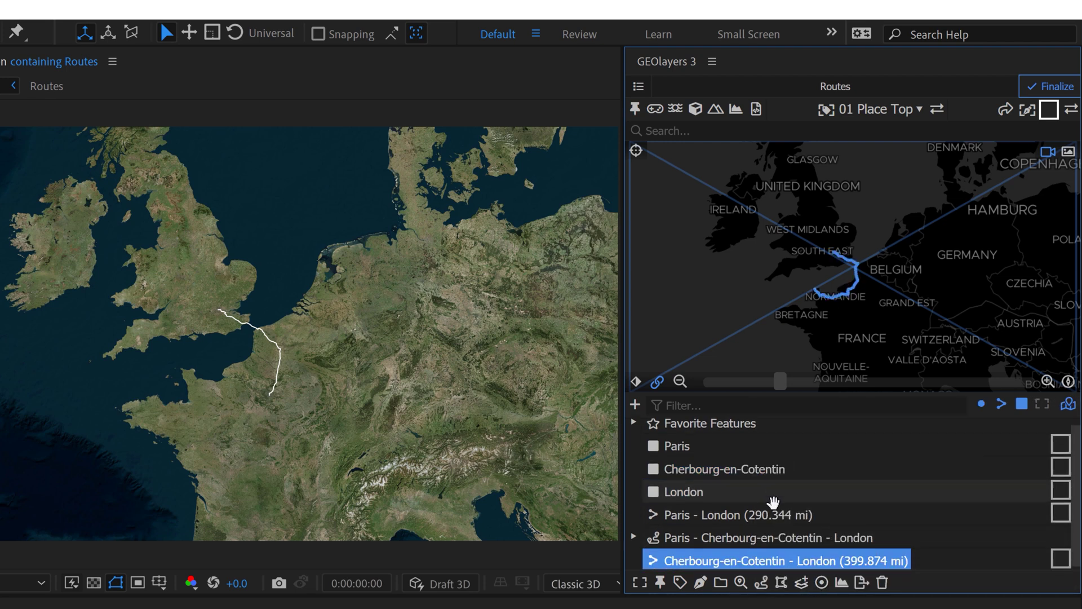
{"action": "key", "text": "Delete"}
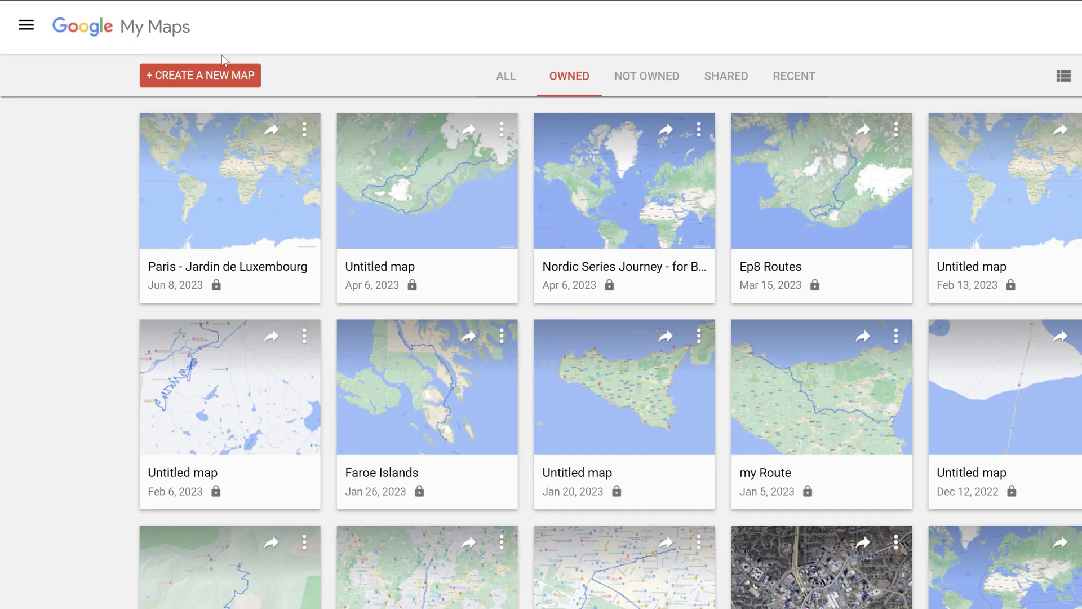
Create a new map and pan it to frame southern England and northern France
{"action": "left_click", "coordinate": [225, 73]}
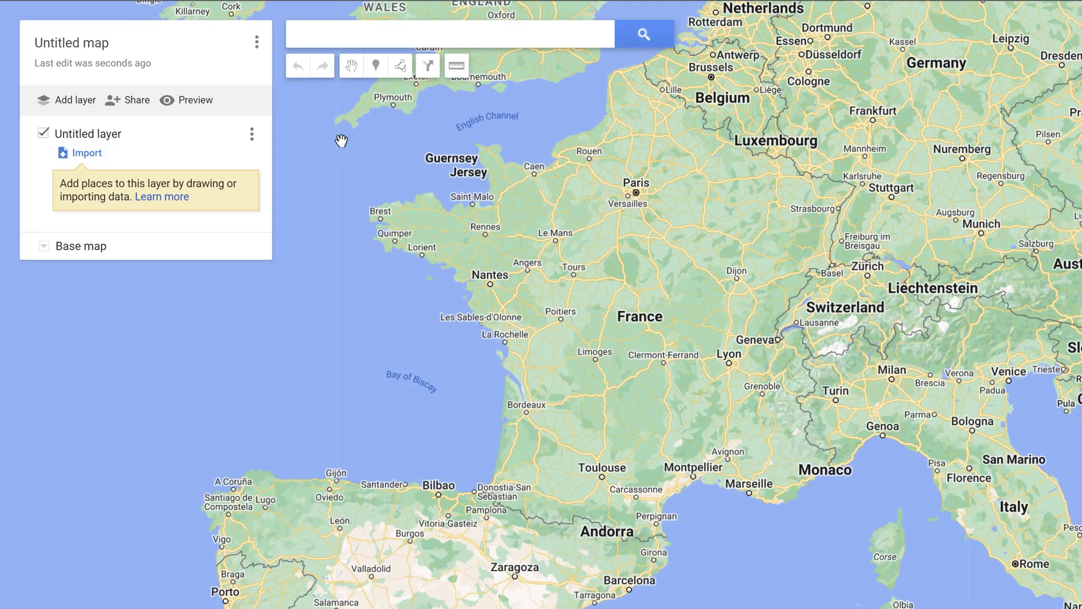
{"action": "left_click_drag", "start_coordinate": [519, 159], "coordinate": [623, 301]}
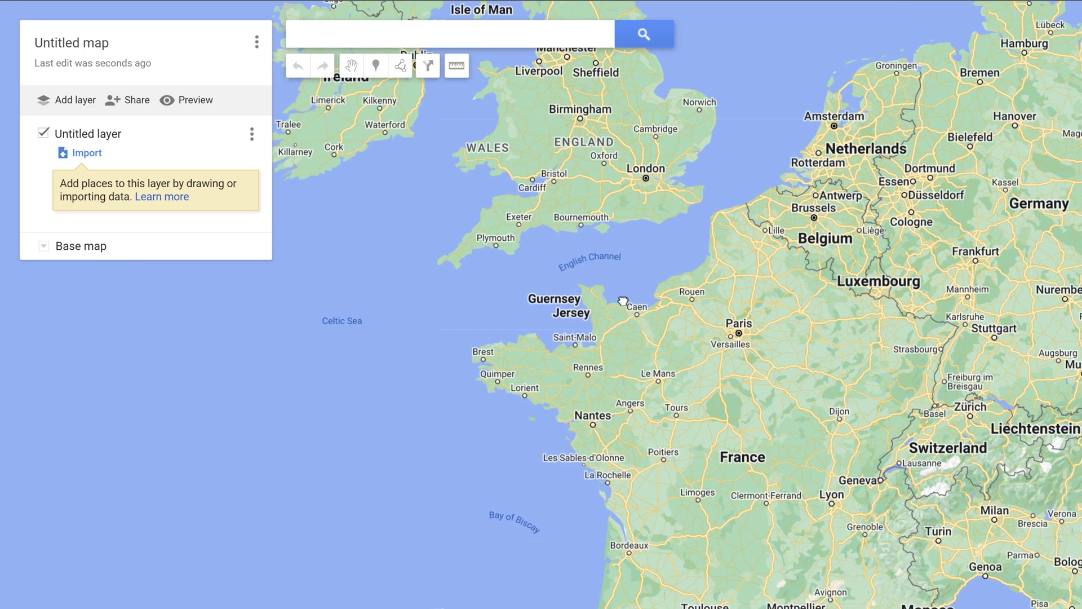
Add driving directions from Paris to London, UK as a new map layer
{"action": "left_click", "coordinate": [429, 70]}
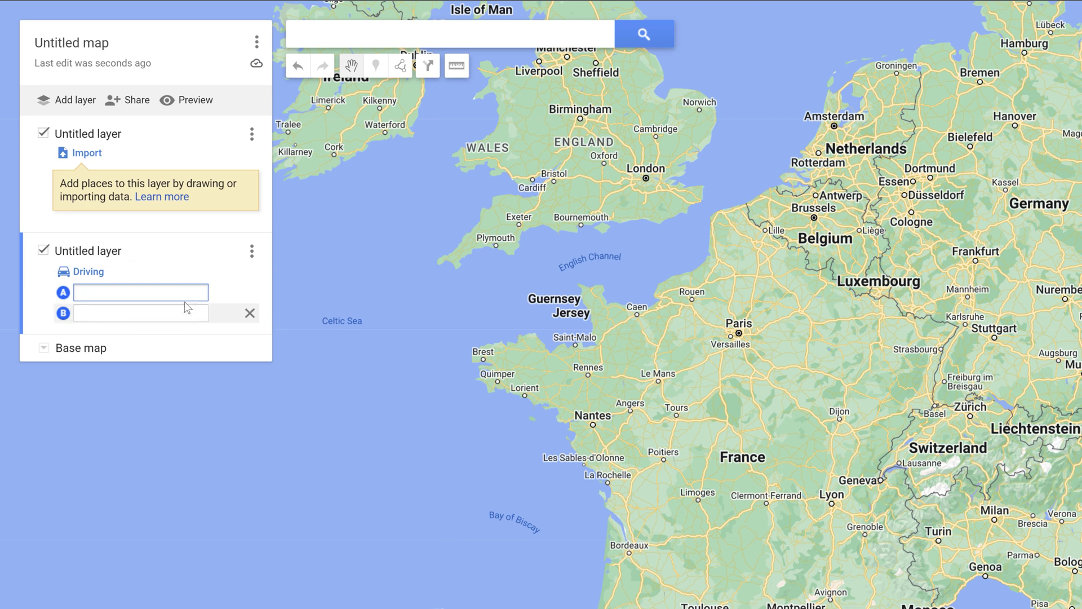
{"action": "type", "text": "l"}
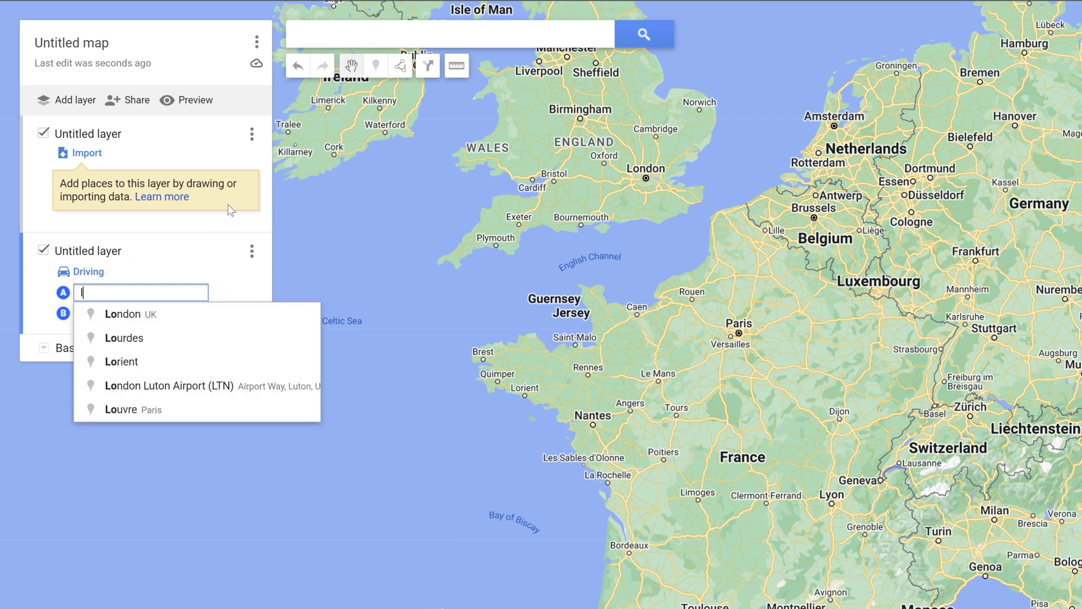
{"action": "key", "text": "BackSpace"}
{"action": "type", "text": "paris"}
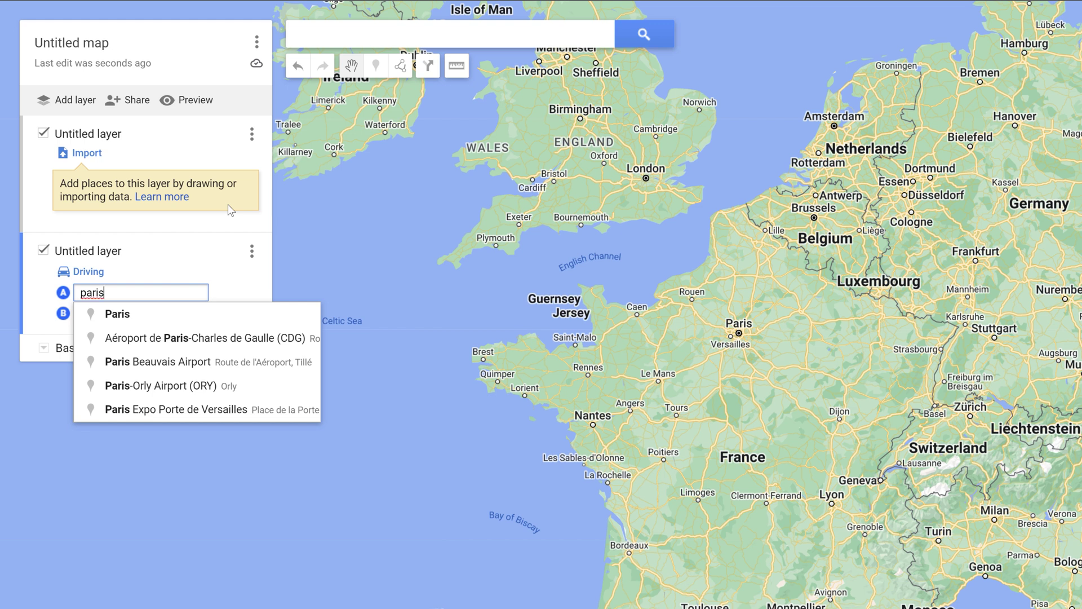
{"action": "left_click", "coordinate": [114, 314]}
{"action": "type", "text": "london"}
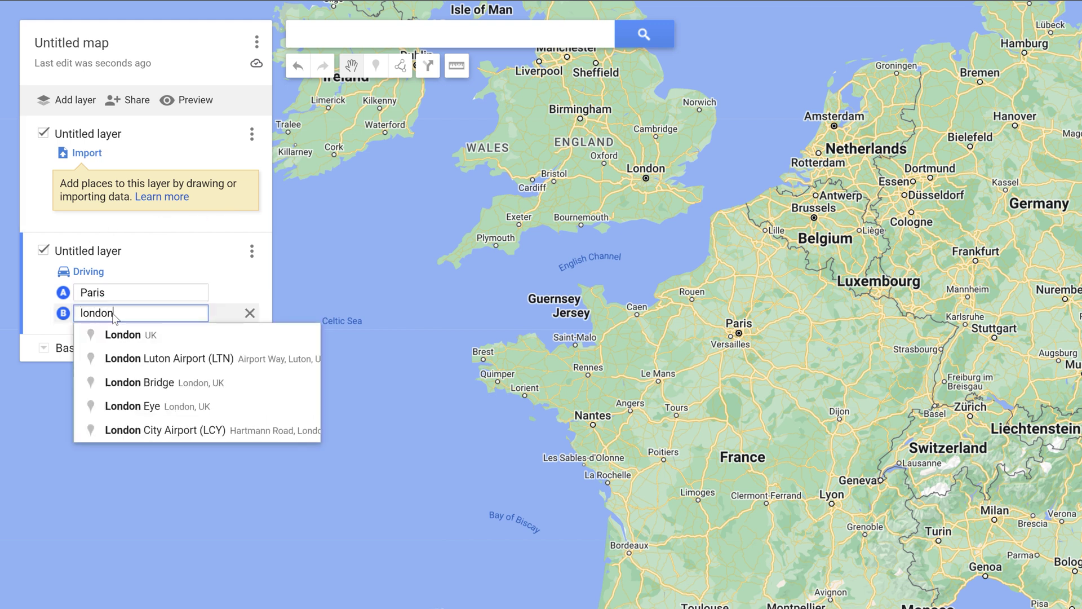
{"action": "left_click", "coordinate": [153, 336]}
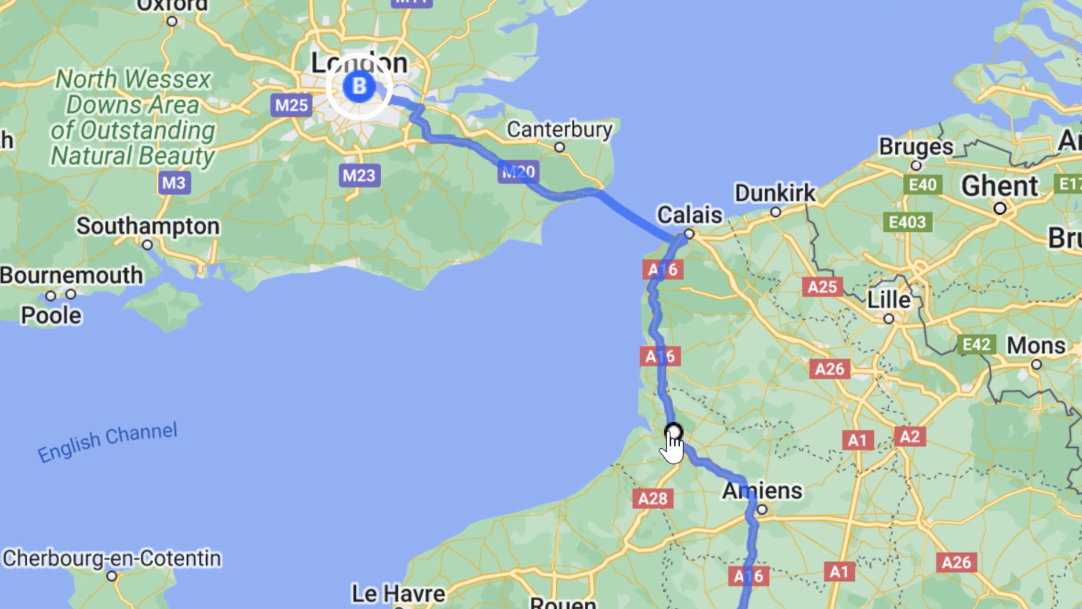
{"action": "mouse_move", "coordinate": [664, 393]}
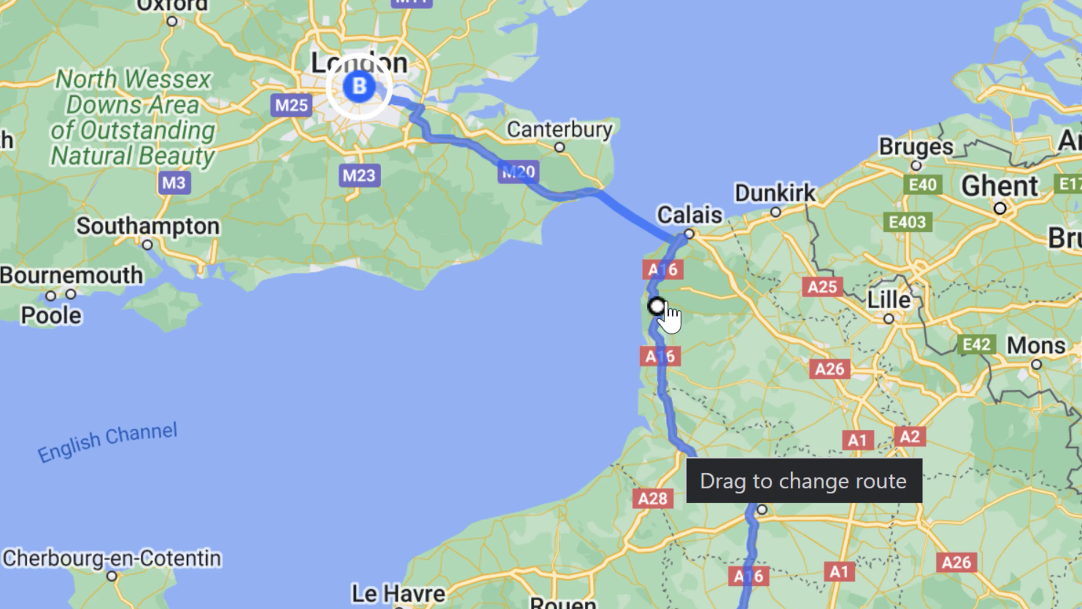
Reroute the drive through Cherbourg and the Southampton ferry, and start renaming its layer
{"action": "left_click_drag", "start_coordinate": [667, 308], "coordinate": [229, 608]}
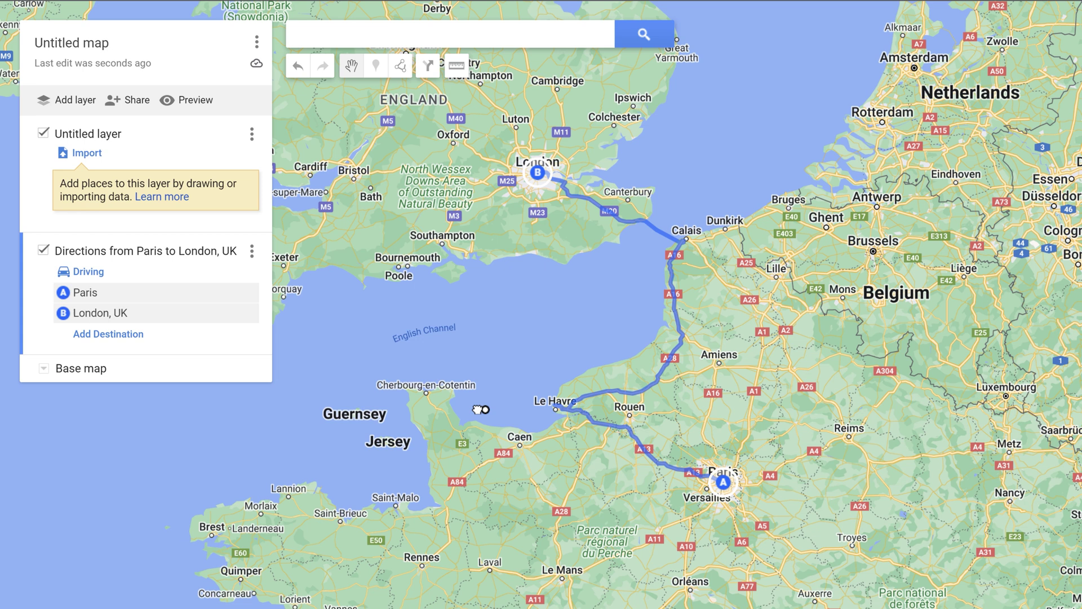
{"action": "left_click_drag", "start_coordinate": [477, 409], "coordinate": [428, 393]}
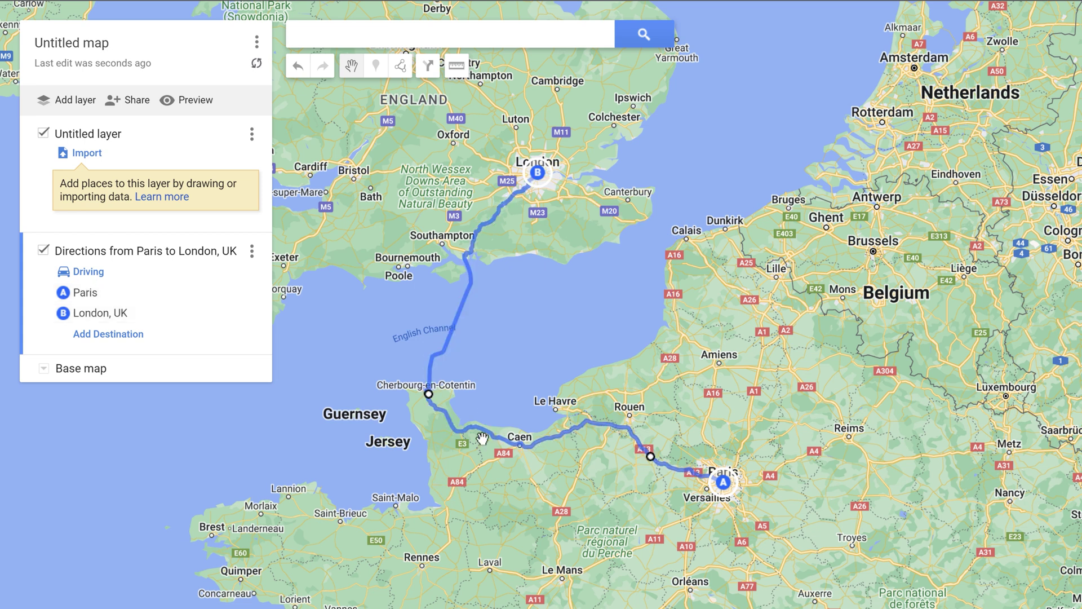
{"action": "left_click", "coordinate": [212, 252]}
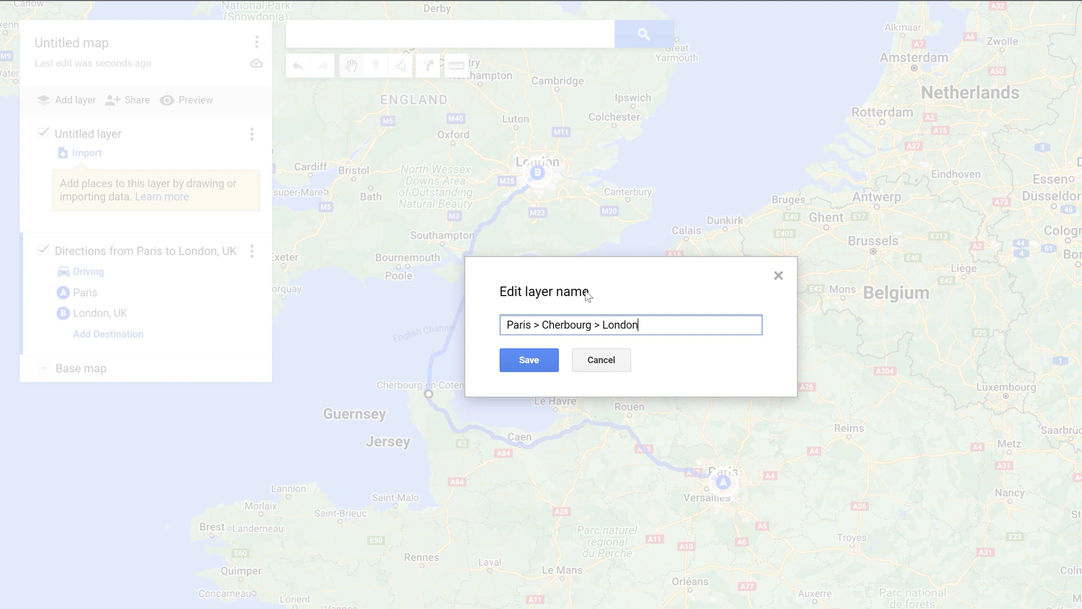
Save the layer name and start a new driving-directions layer beginning at Paris
{"action": "left_click", "coordinate": [543, 361]}
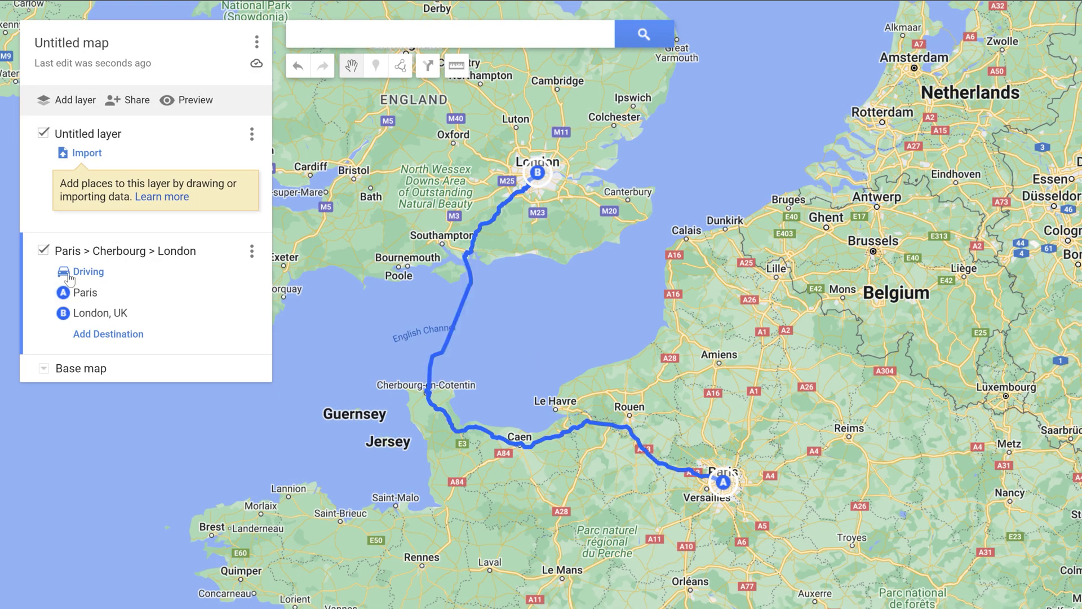
{"action": "left_click", "coordinate": [429, 66]}
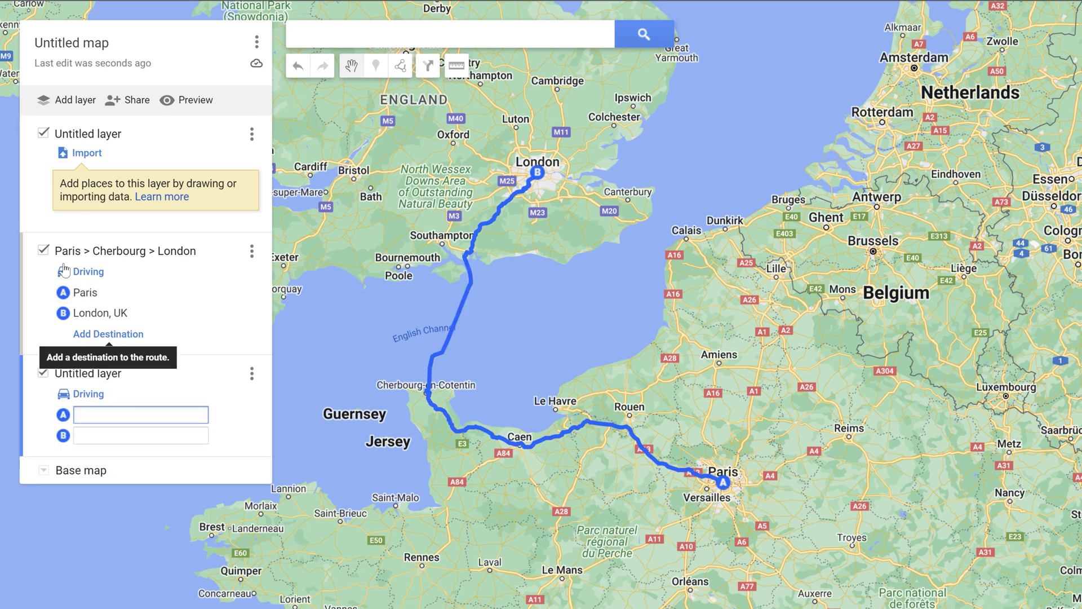
{"action": "left_click", "coordinate": [43, 251]}
{"action": "type", "text": "paris"}
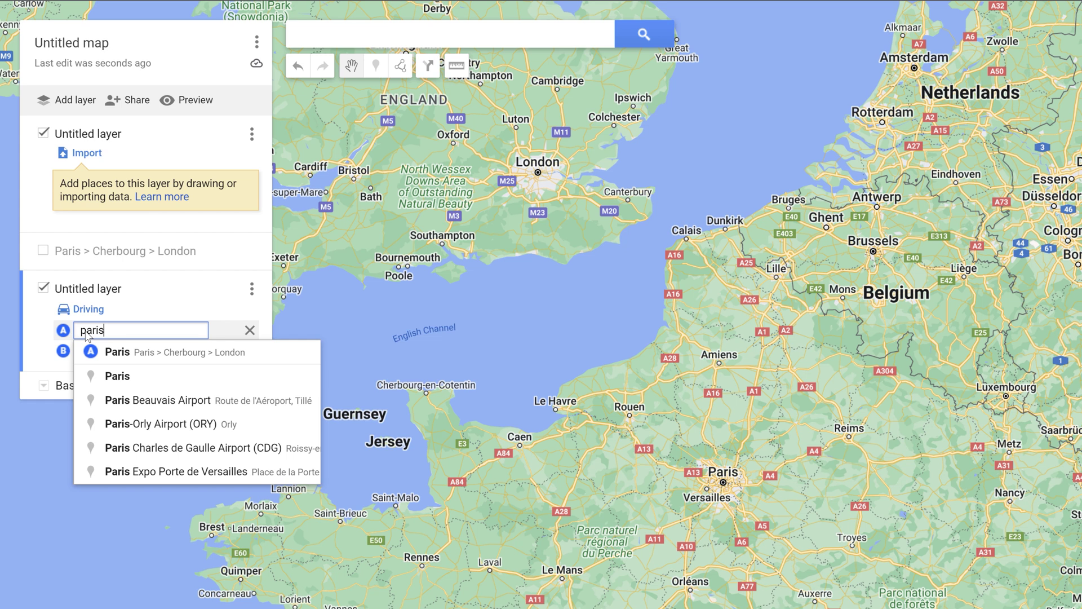
{"action": "key", "text": "Return"}
Add Cherbourg and London, UK as the route's second and third stops
{"action": "type", "text": "cherb"}
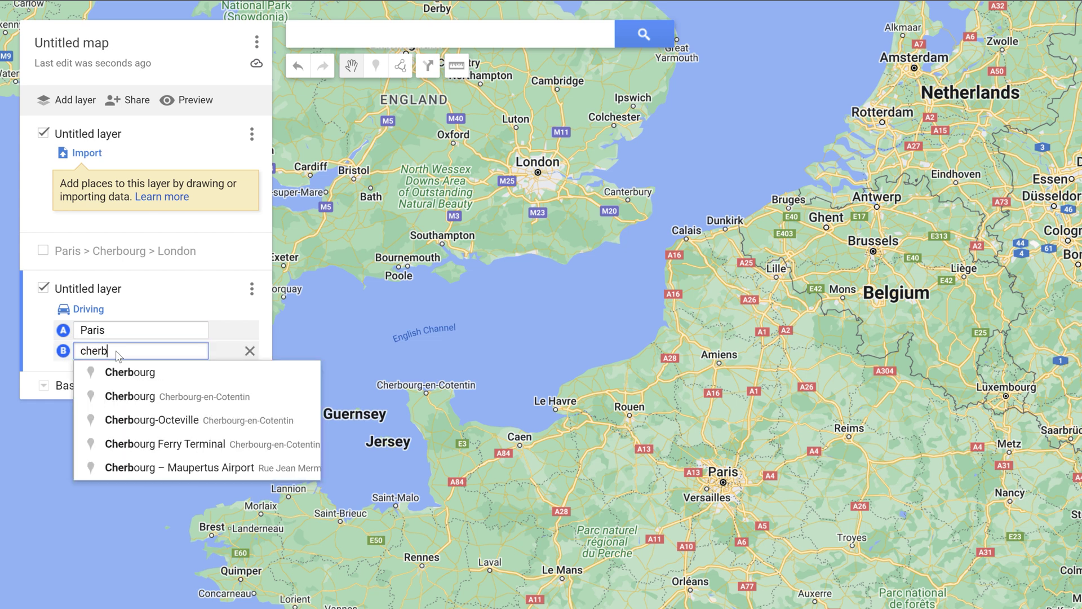
{"action": "key", "text": "BackSpace"}
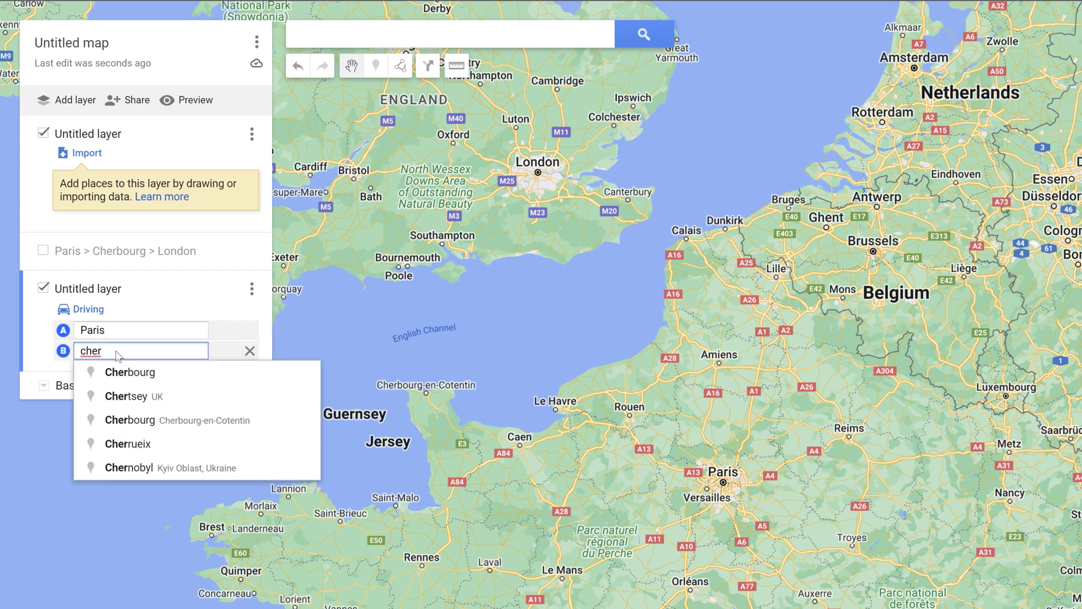
{"action": "left_click", "coordinate": [164, 421]}
{"action": "left_click", "coordinate": [108, 371]}
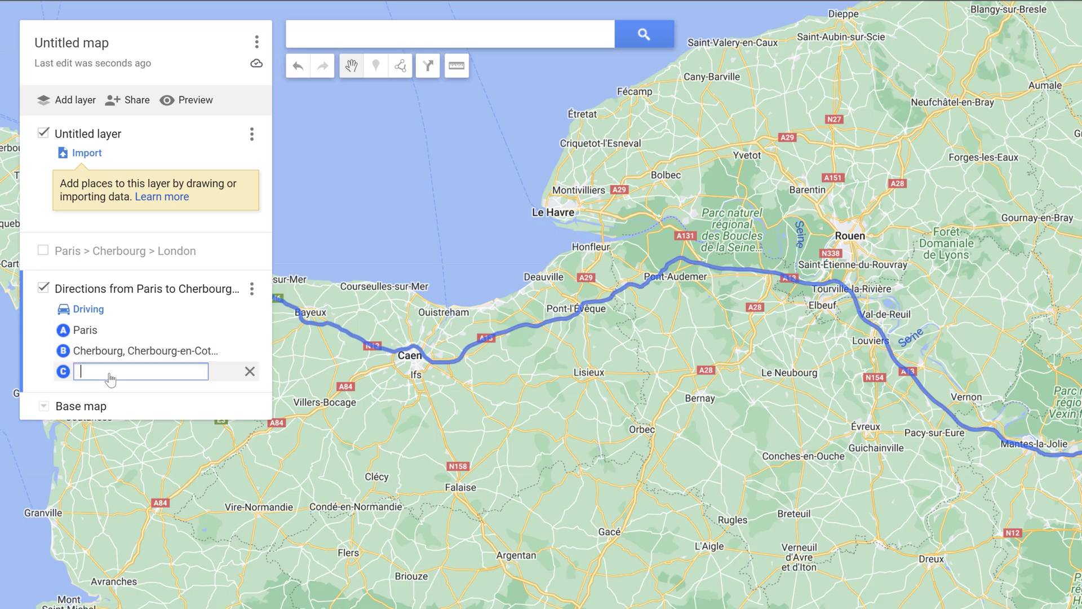
{"action": "type", "text": "london"}
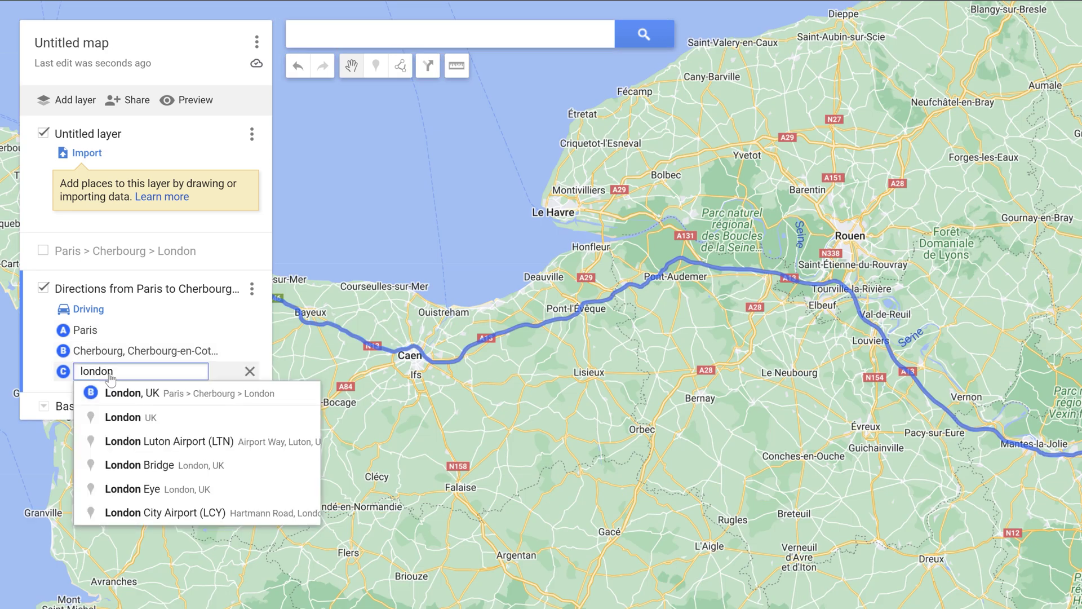
{"action": "left_click", "coordinate": [121, 393]}
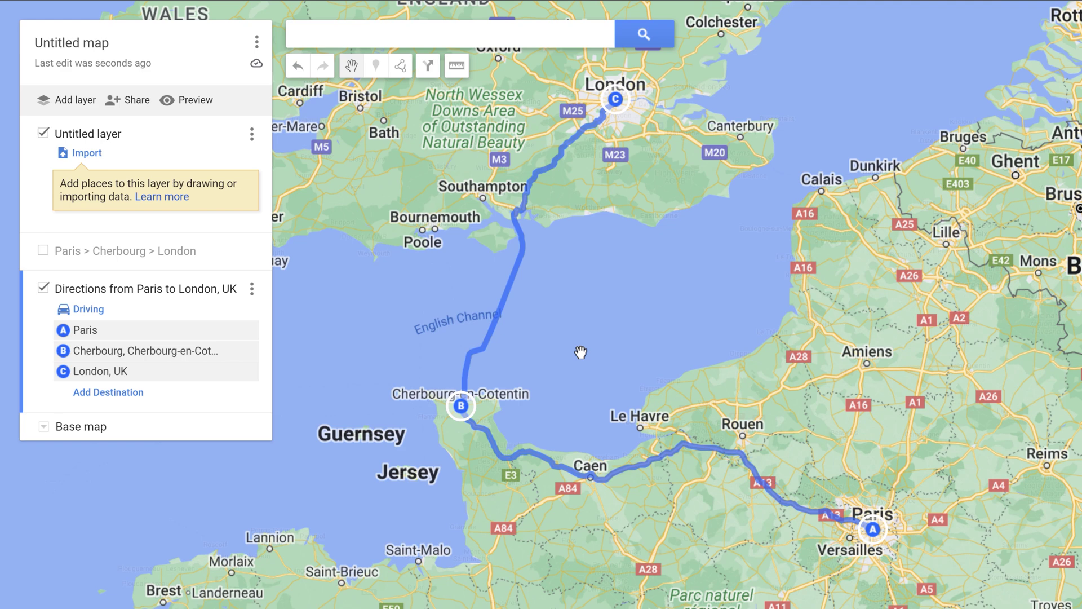
{"action": "scroll", "coordinate": [580, 352], "scroll_direction": "up", "scroll_amount": 2}
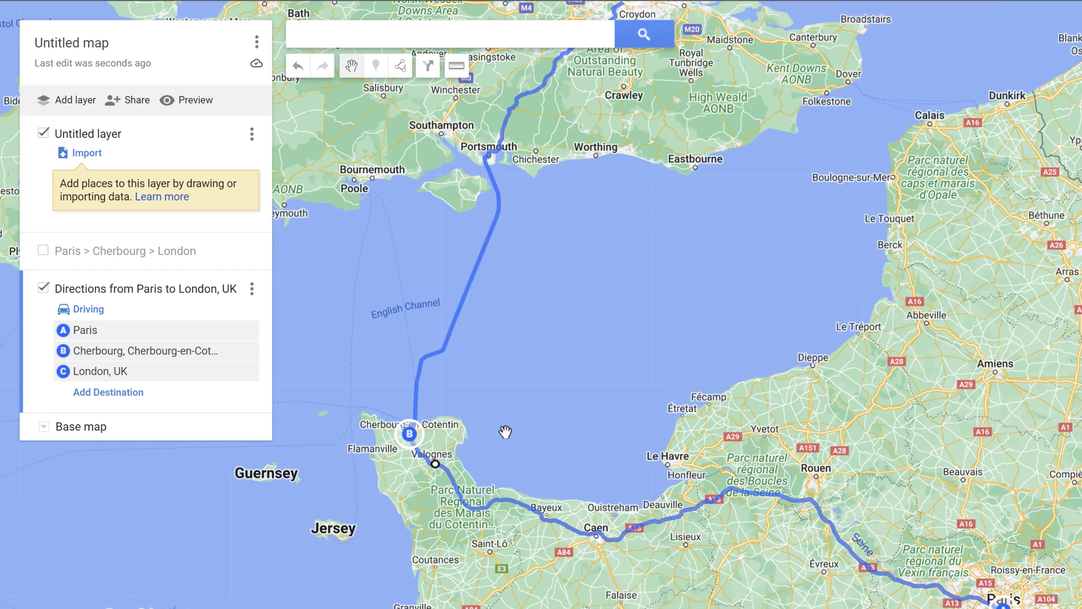
{"action": "scroll", "coordinate": [611, 379], "scroll_direction": "down", "scroll_amount": 2}
{"action": "left_click_drag", "start_coordinate": [626, 394], "coordinate": [607, 361]}
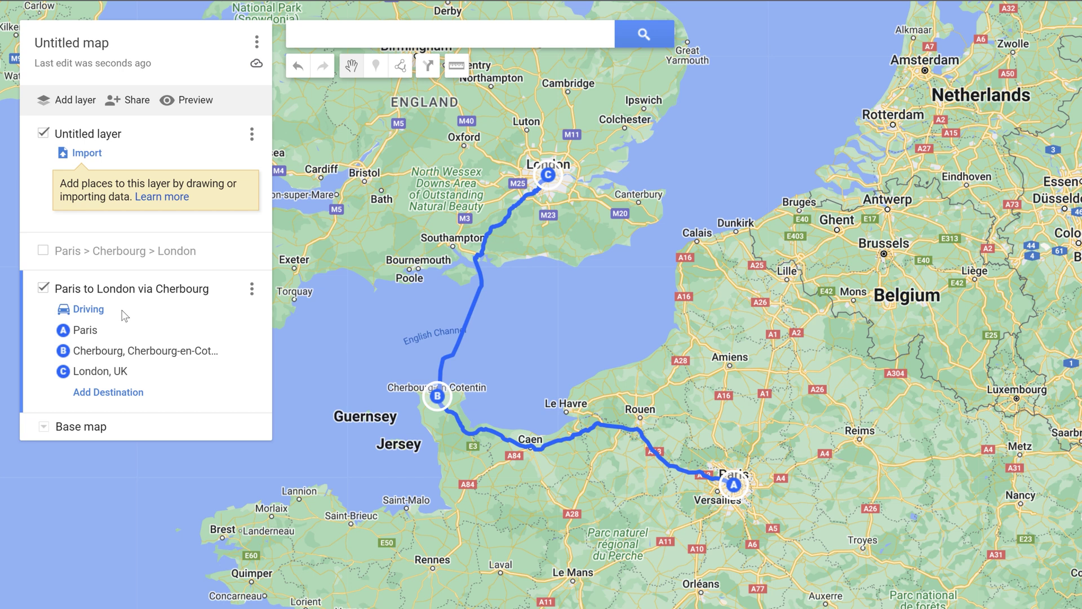
Export only the Paris to London via Cherbourg layer as a KML file
{"action": "left_click", "coordinate": [257, 44]}
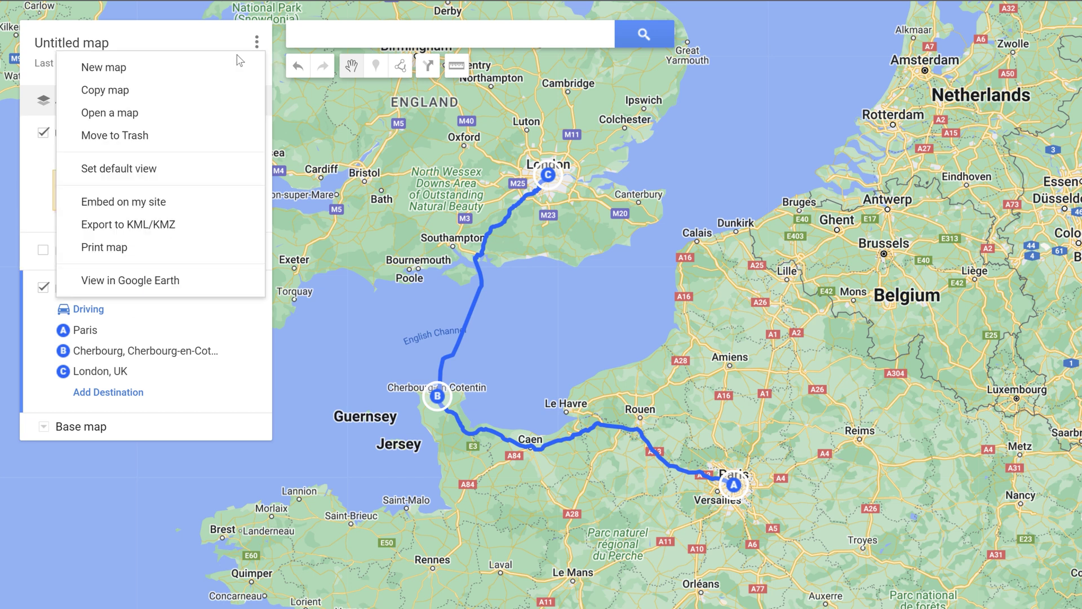
{"action": "left_click", "coordinate": [152, 225]}
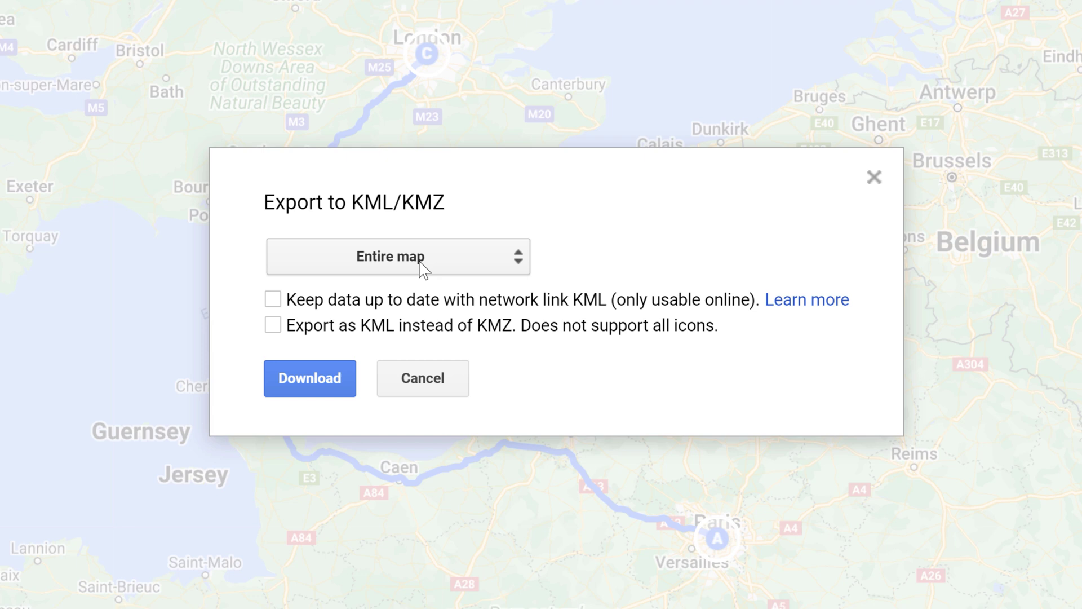
{"action": "left_click", "coordinate": [419, 267]}
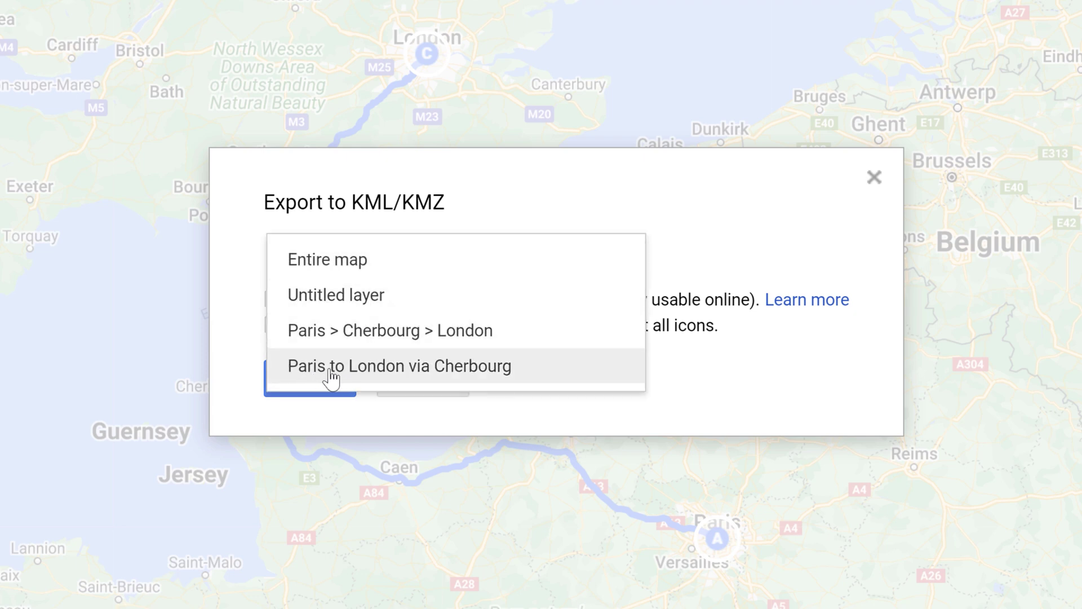
{"action": "left_click", "coordinate": [369, 374]}
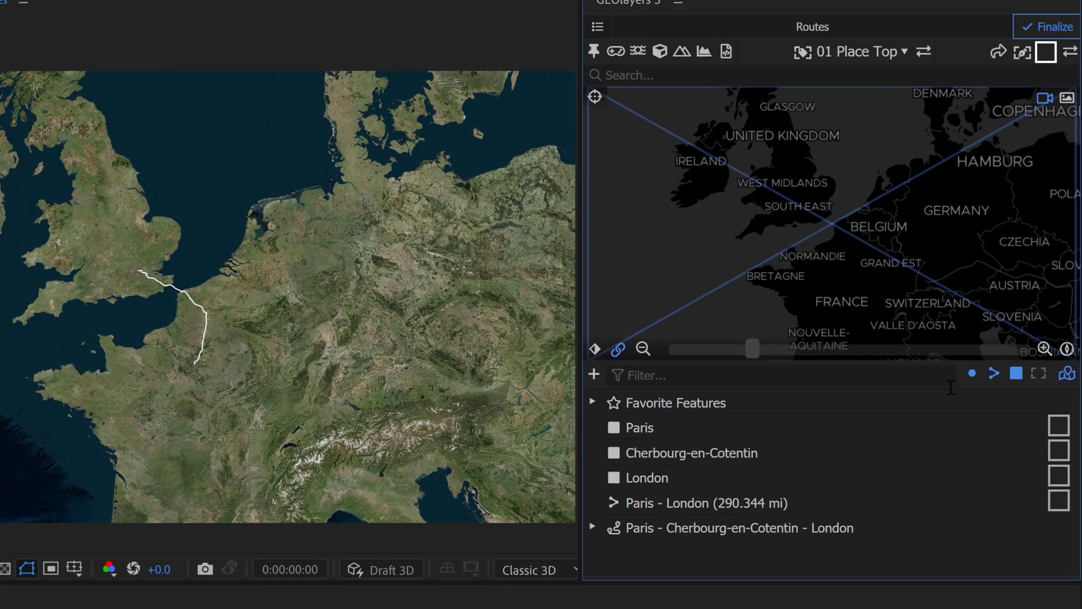
Import Paris to London via Cherbourg.kml into GEOlayers and select its route feature
{"action": "left_click", "coordinate": [595, 376]}
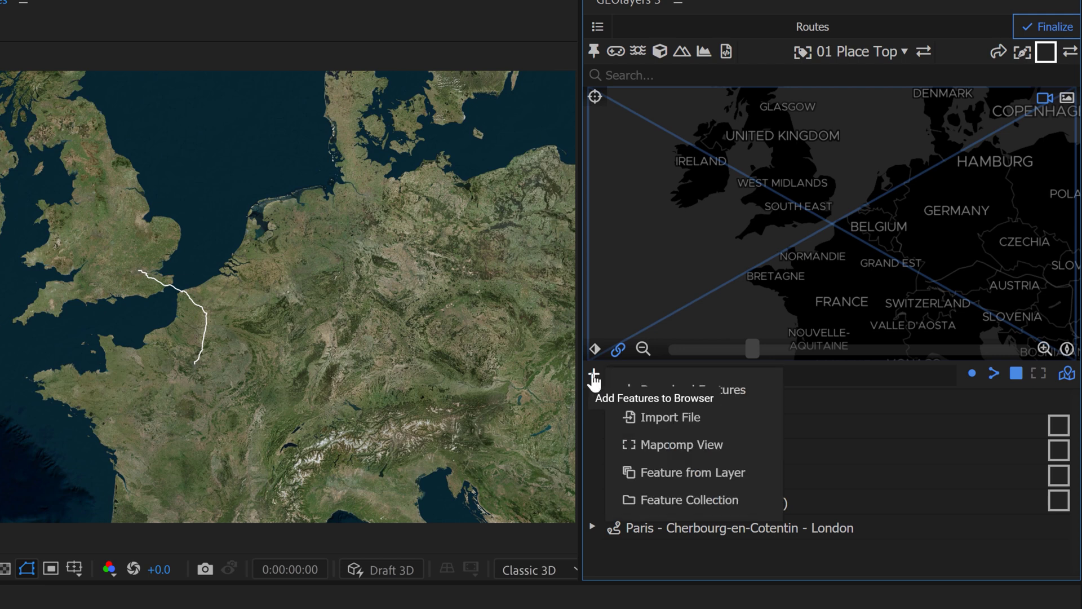
{"action": "left_click", "coordinate": [667, 422]}
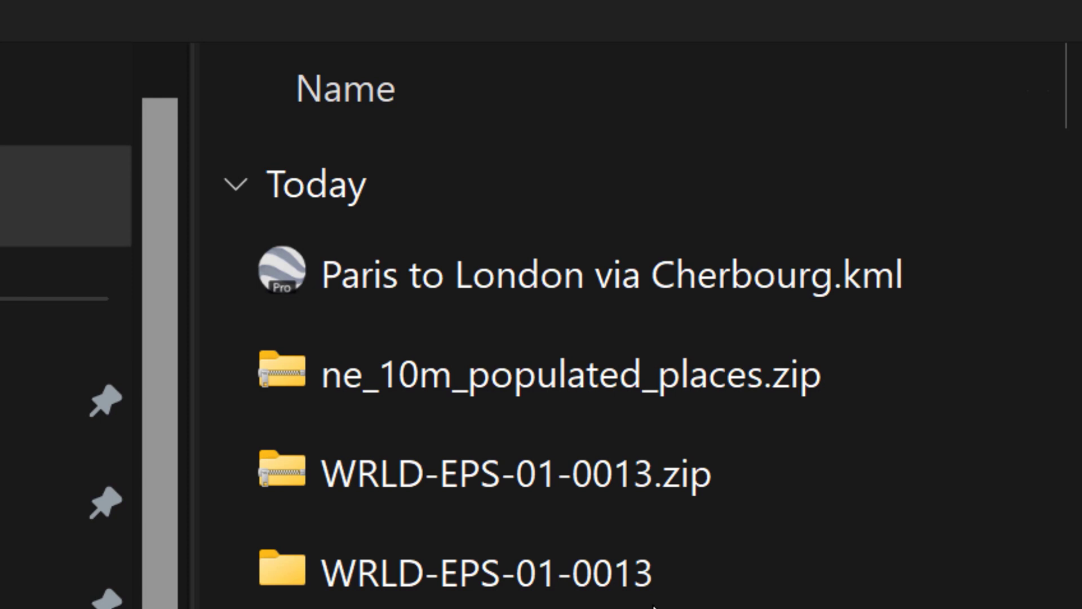
{"action": "double_click", "coordinate": [591, 290]}
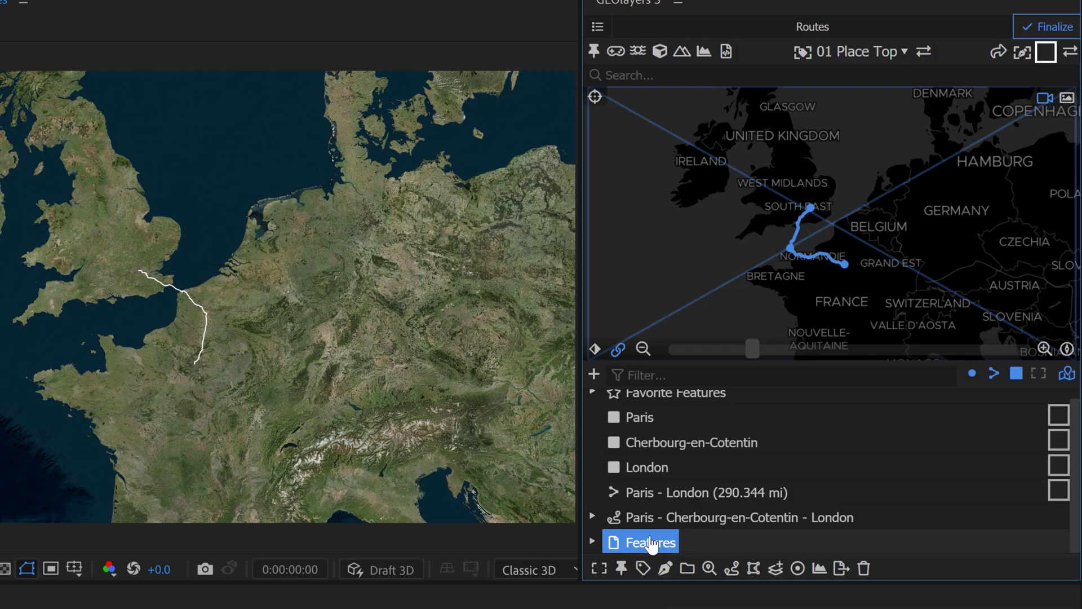
{"action": "double_click", "coordinate": [651, 543]}
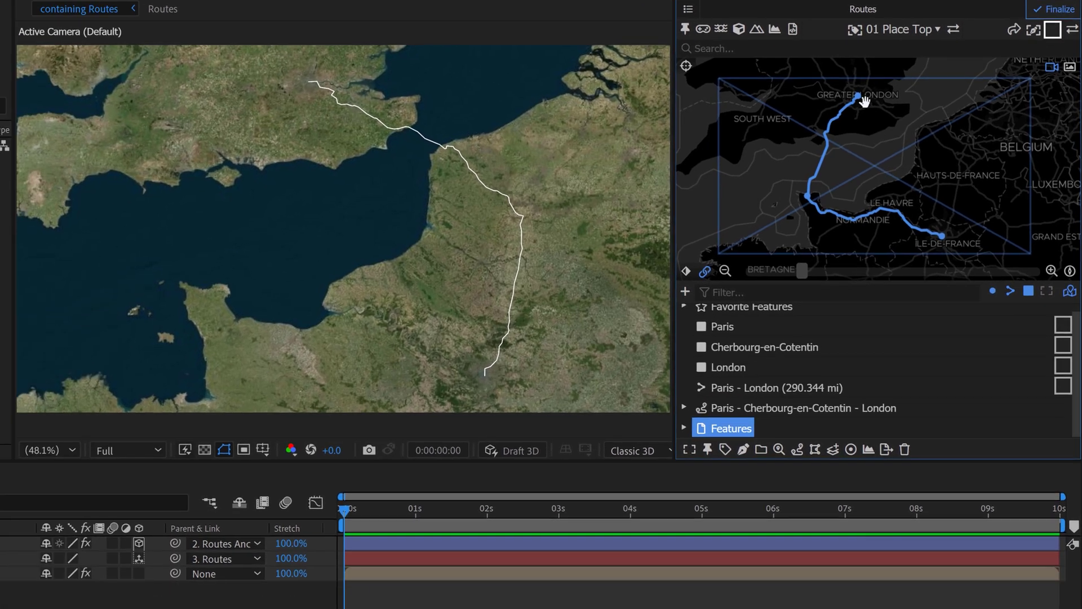
{"action": "left_click", "coordinate": [685, 428]}
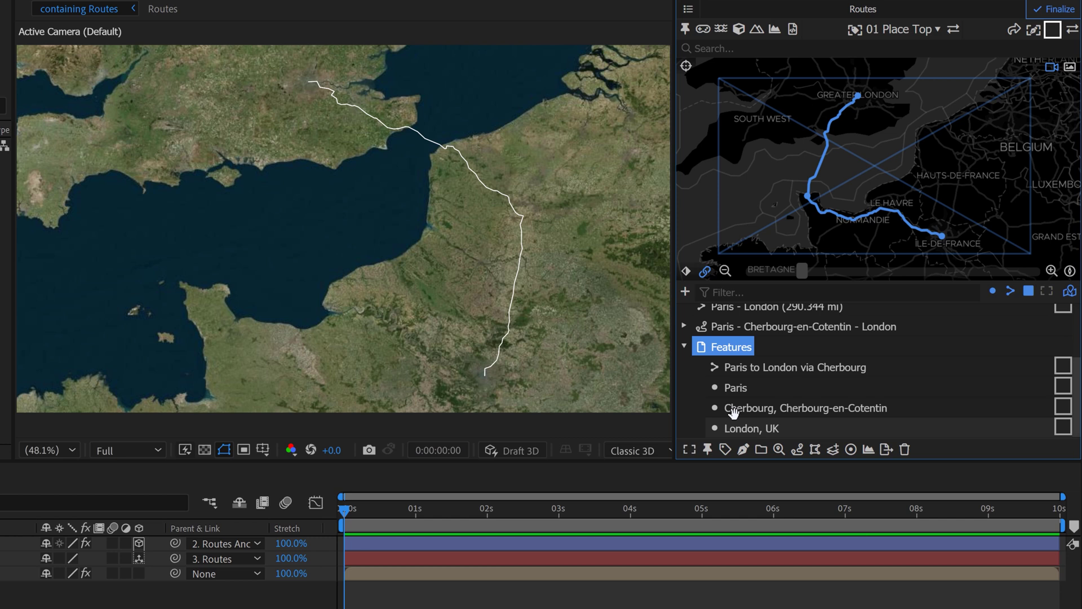
{"action": "left_click", "coordinate": [763, 372]}
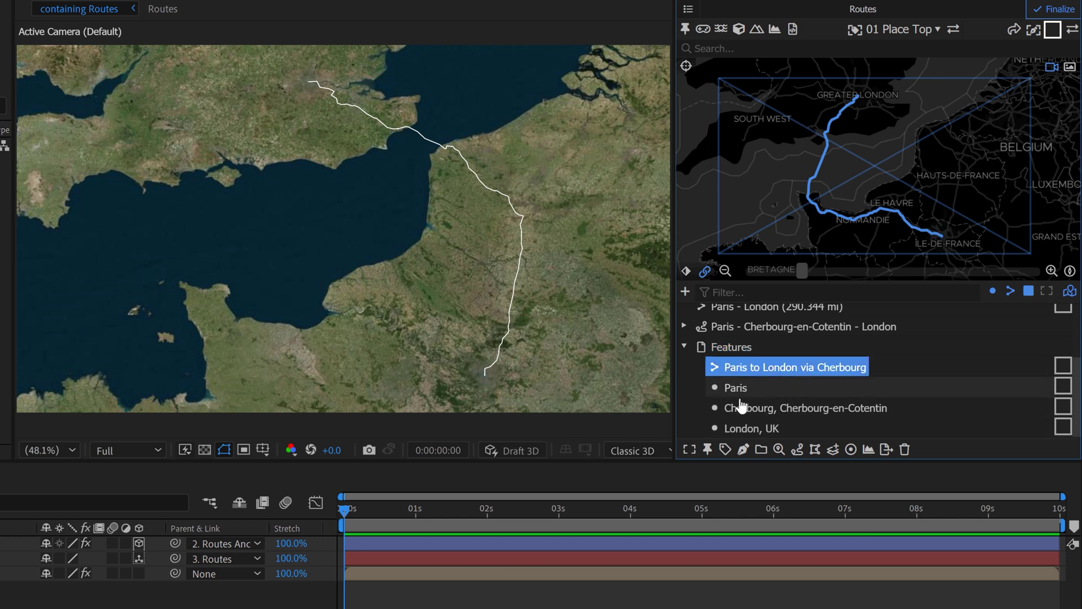
{"action": "left_click", "coordinate": [744, 449]}
Draw the Cherbourg route as a layer and hide the direct Paris - London layer
{"action": "left_click", "coordinate": [795, 403]}
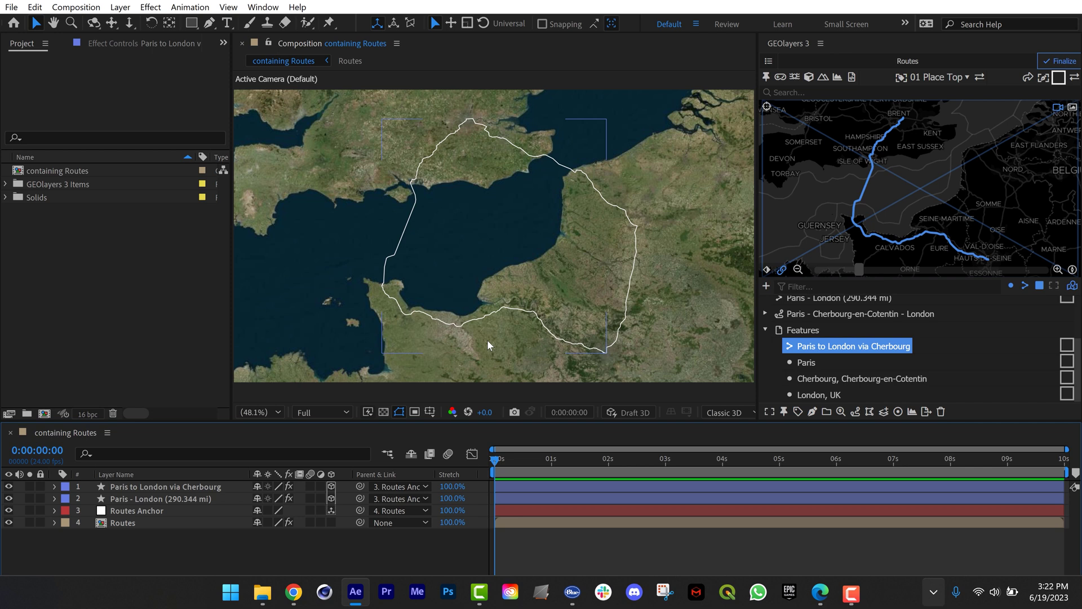
{"action": "left_click_drag", "start_coordinate": [8, 486], "coordinate": [10, 503]}
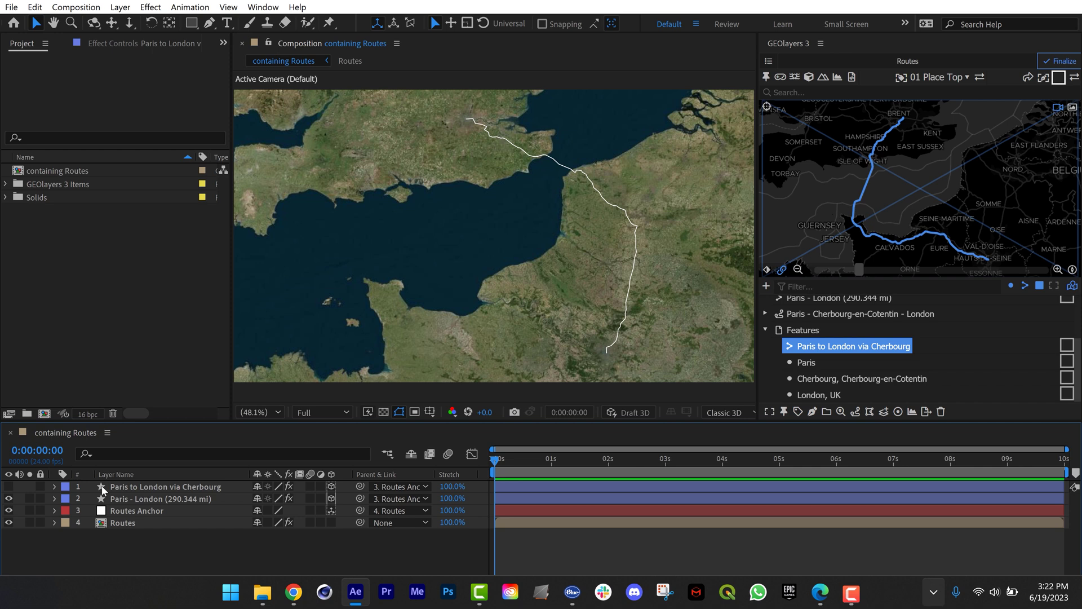
{"action": "left_click", "coordinate": [8, 498]}
{"action": "left_click", "coordinate": [9, 486]}
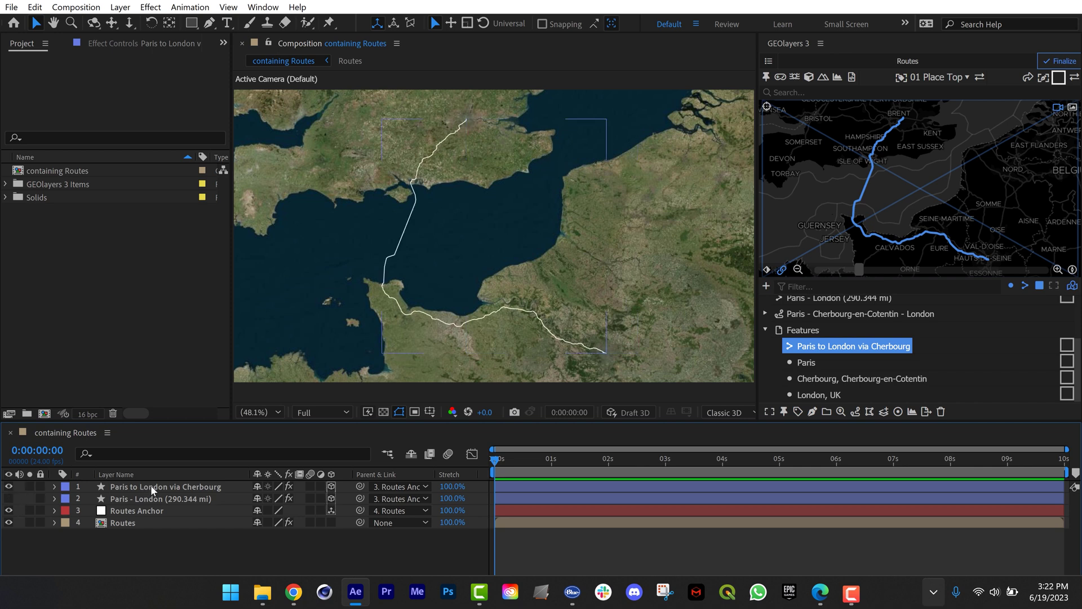